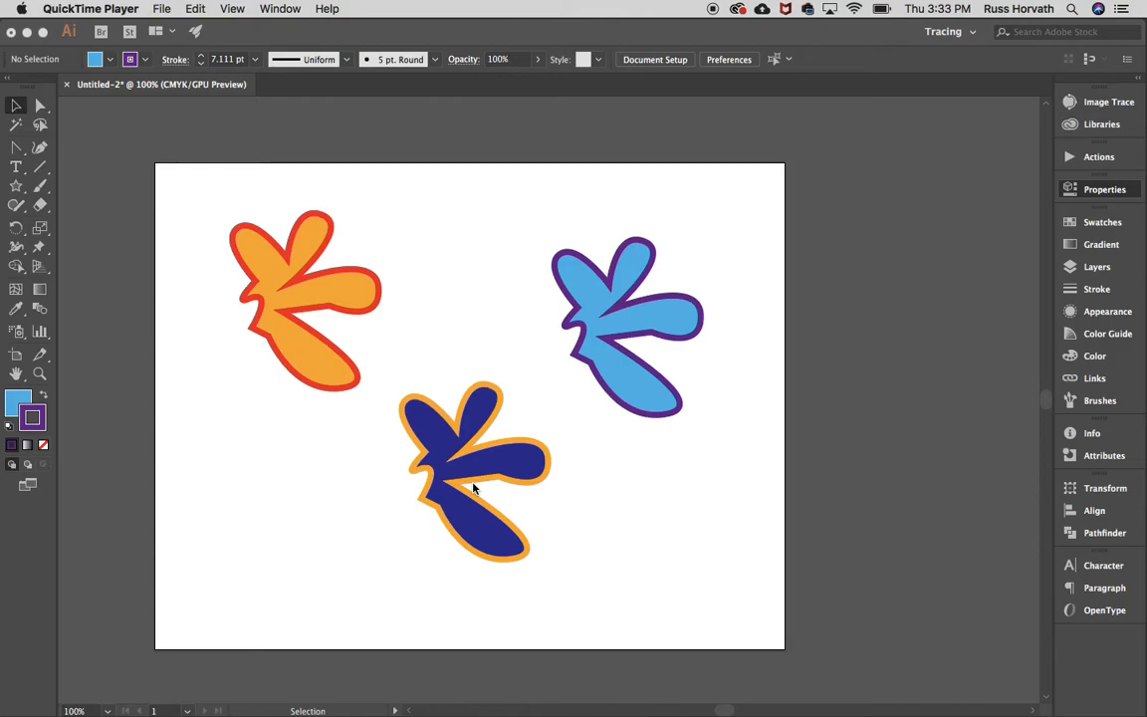
Show the Layers panel for the document
left_click(311, 104)
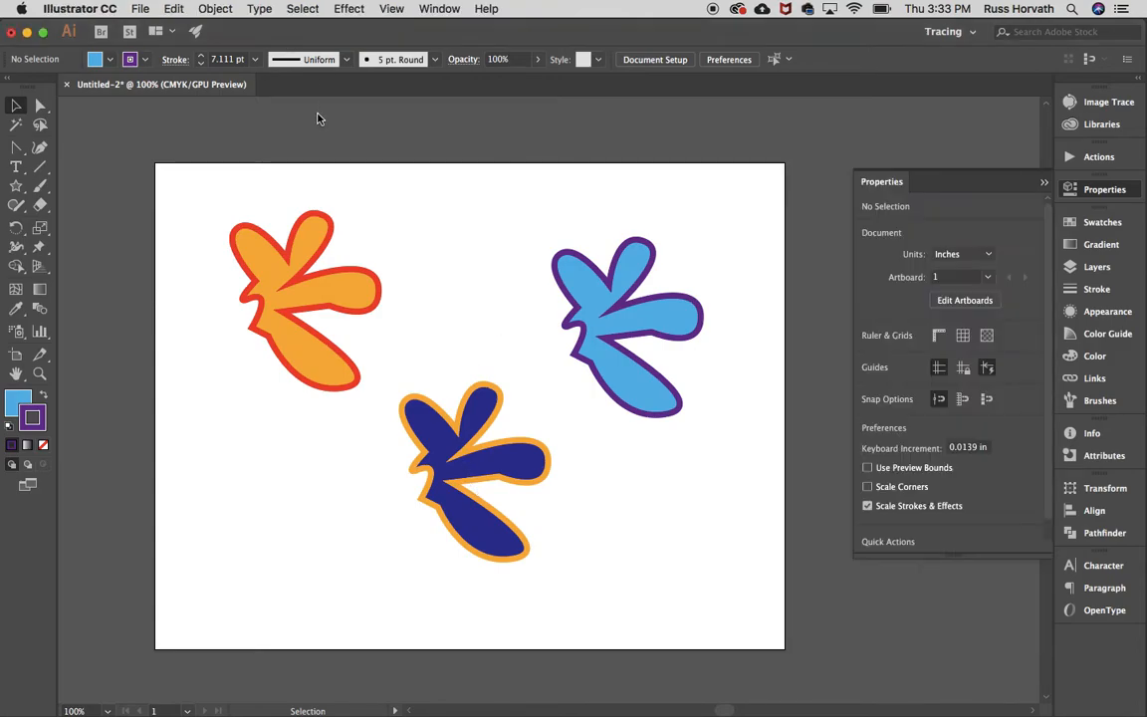
left_click(439, 9)
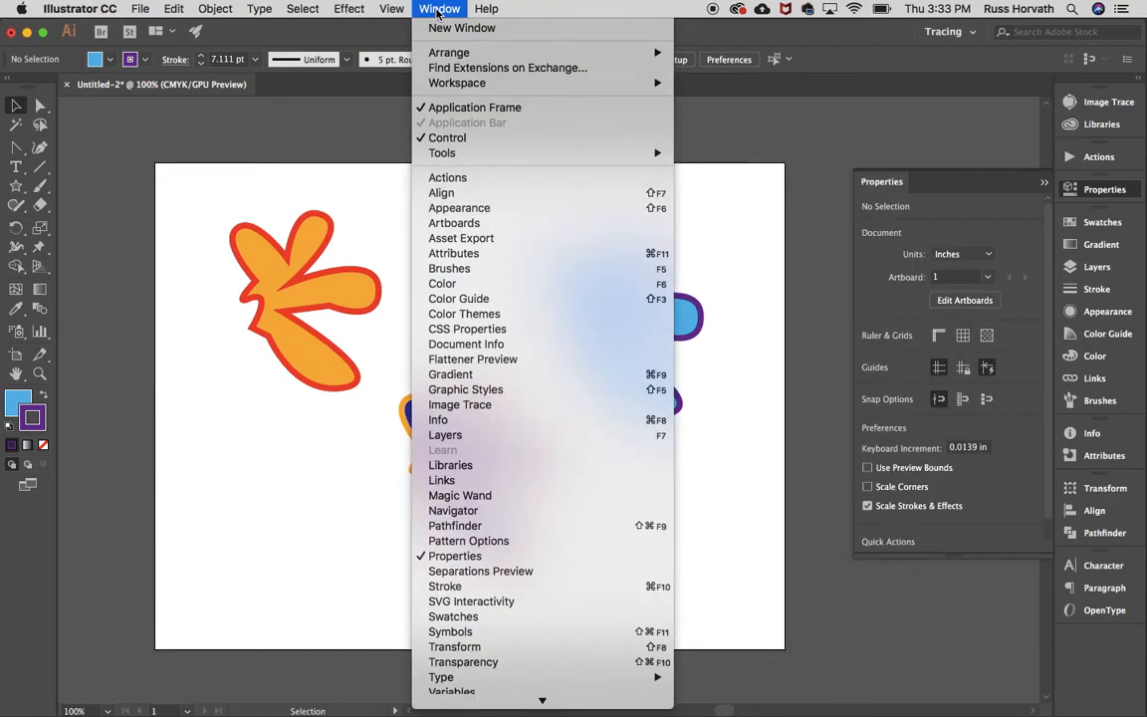
left_click(469, 439)
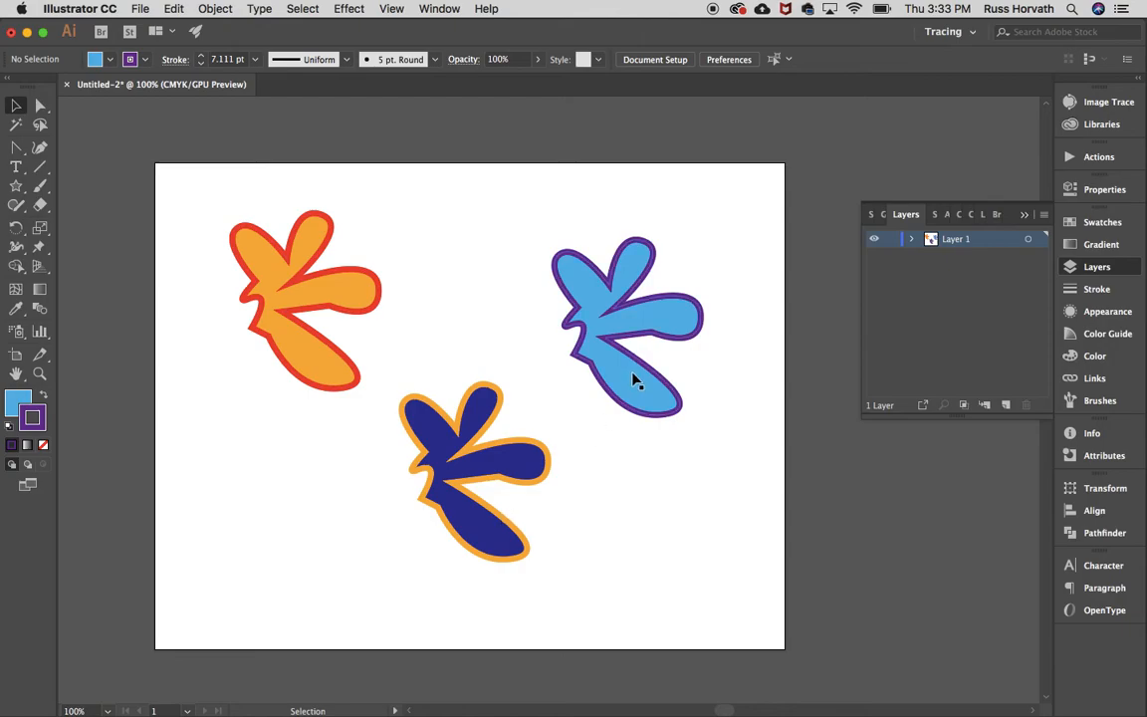
Rearrange the three flower shapes into an overlapping row mid-artboard, with dark blue leftmost, orange in the middle and light blue rightmost
left_click_drag(302, 353, 298, 530)
left_click_drag(454, 444, 417, 257)
left_click_drag(586, 344, 586, 485)
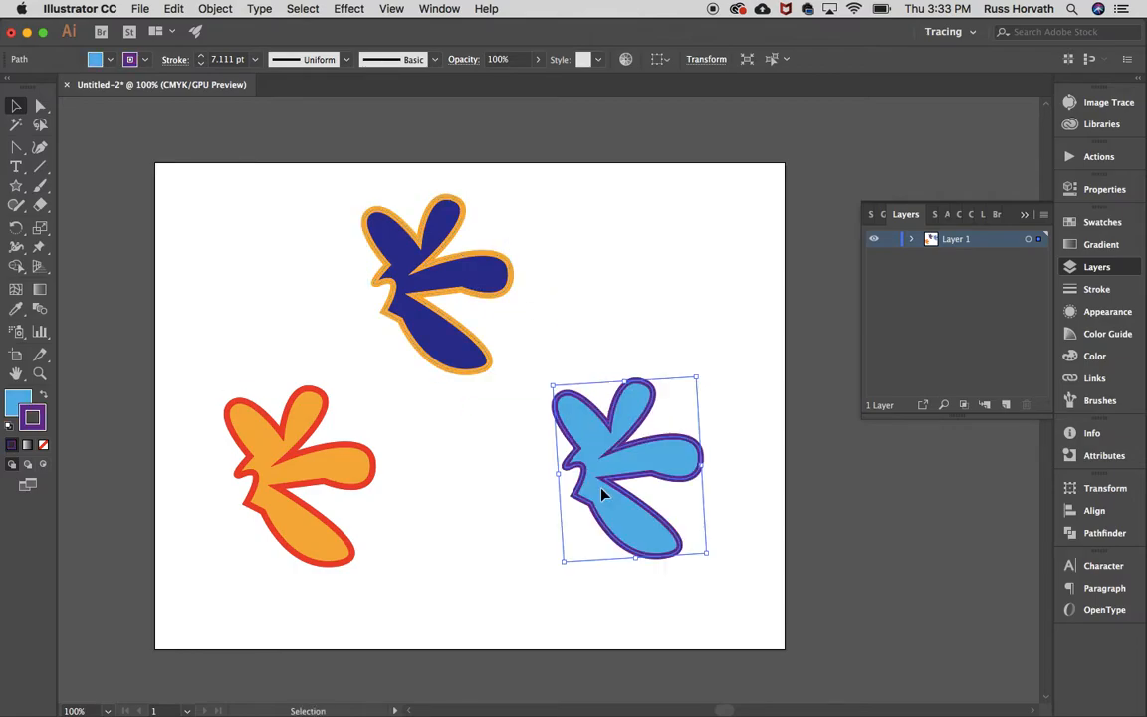
left_click_drag(461, 372, 404, 538)
left_click_drag(601, 488, 441, 447)
left_click_drag(264, 483, 628, 390)
left_click_drag(492, 416, 409, 437)
left_click_drag(570, 405, 460, 423)
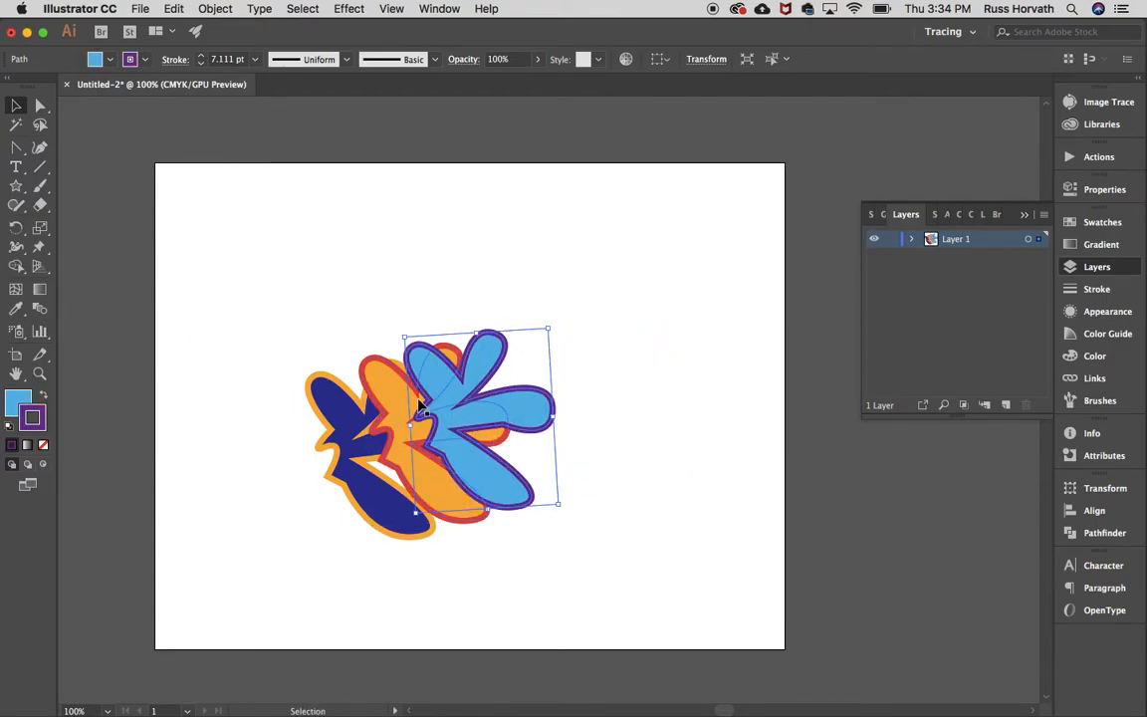
Duplicate the light blue shape by copy and paste, and place the copy over the dark blue shape
left_click(170, 8)
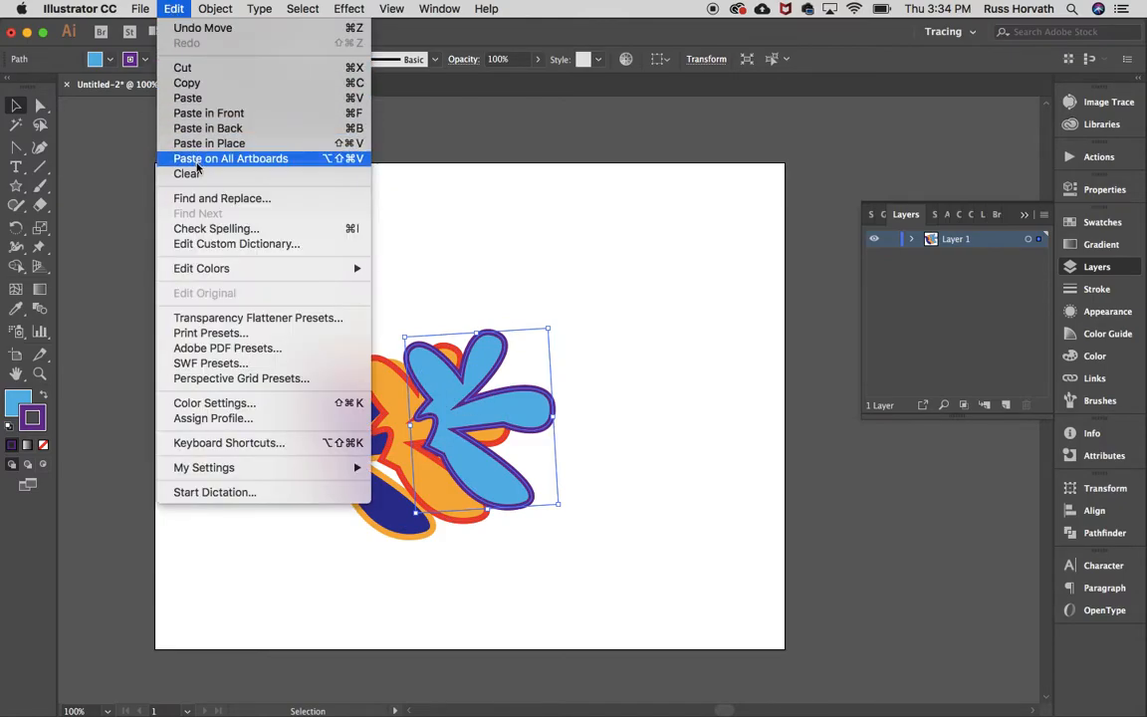
left_click(187, 83)
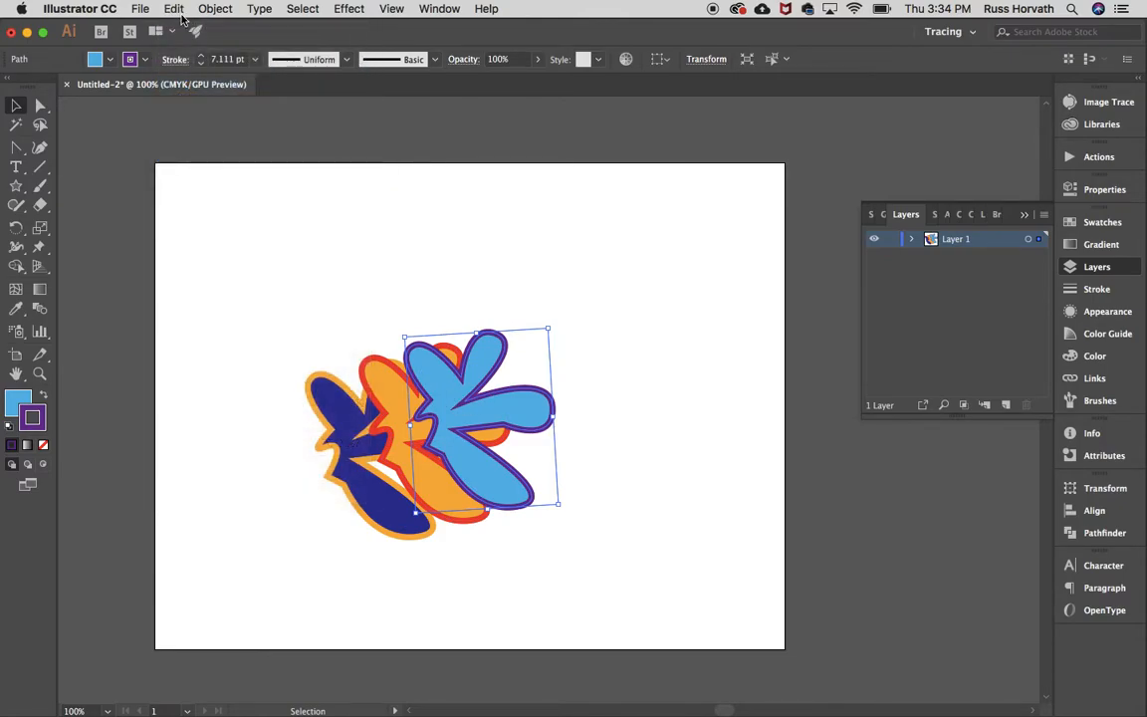
left_click(174, 8)
left_click(187, 99)
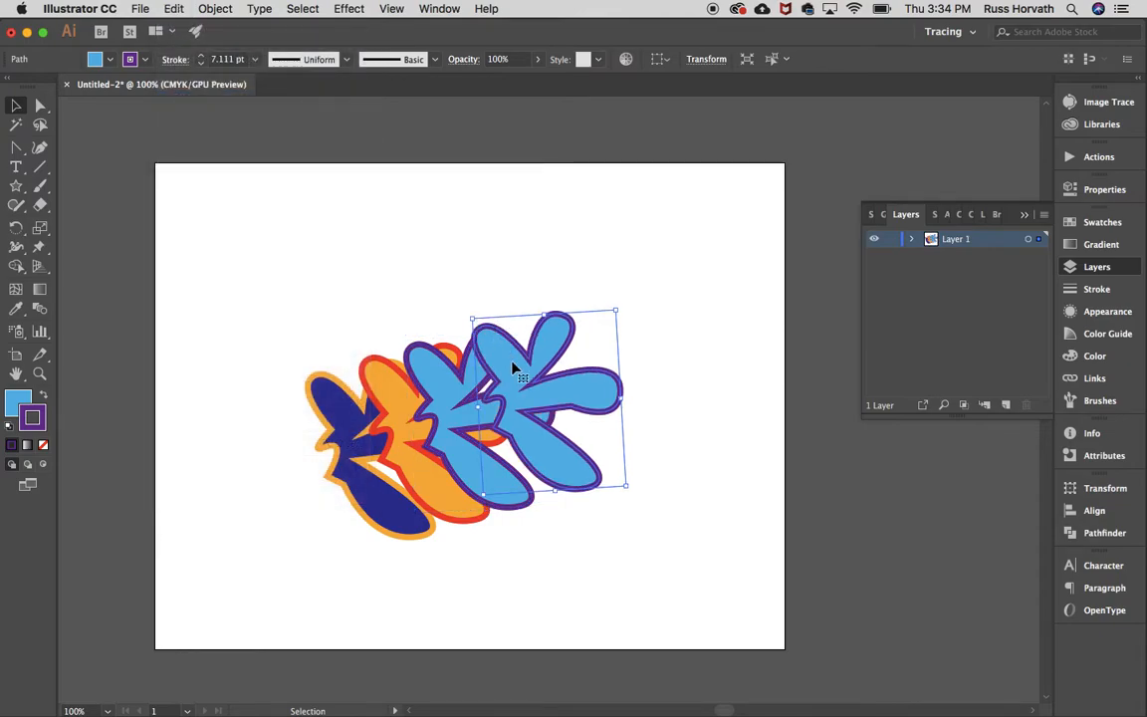
left_click_drag(515, 373, 310, 448)
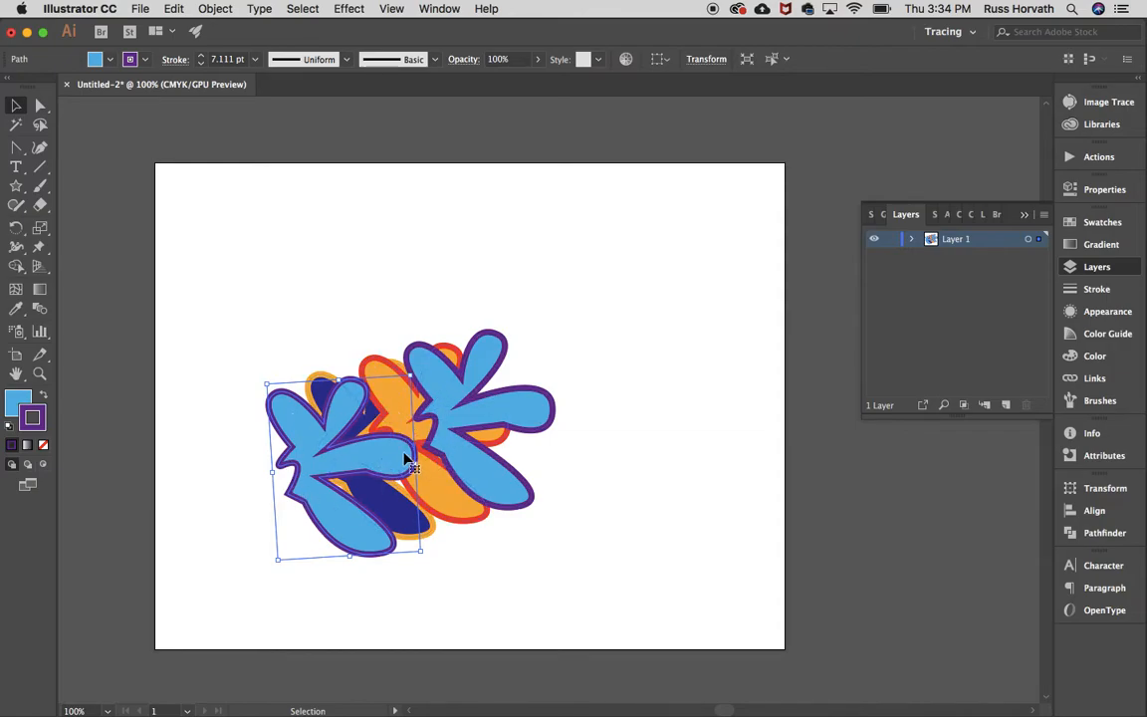
Send the pasted light blue copy to the back, behind all the other shapes
left_click(457, 404)
left_click(385, 398)
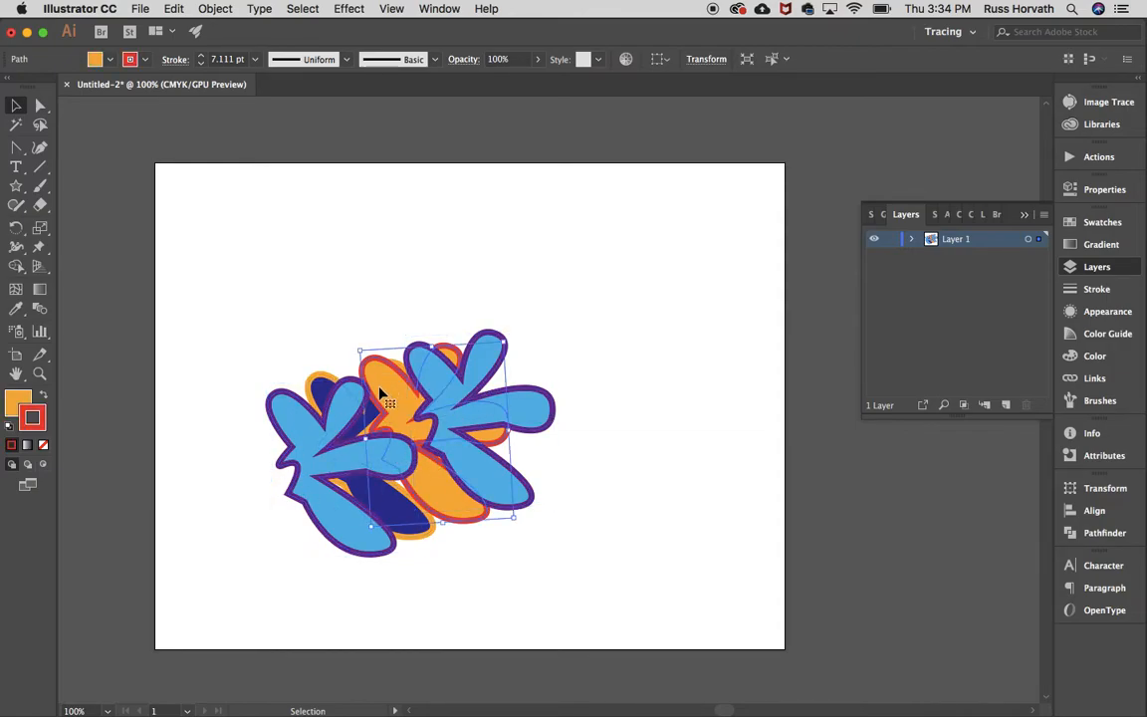
left_click(312, 438)
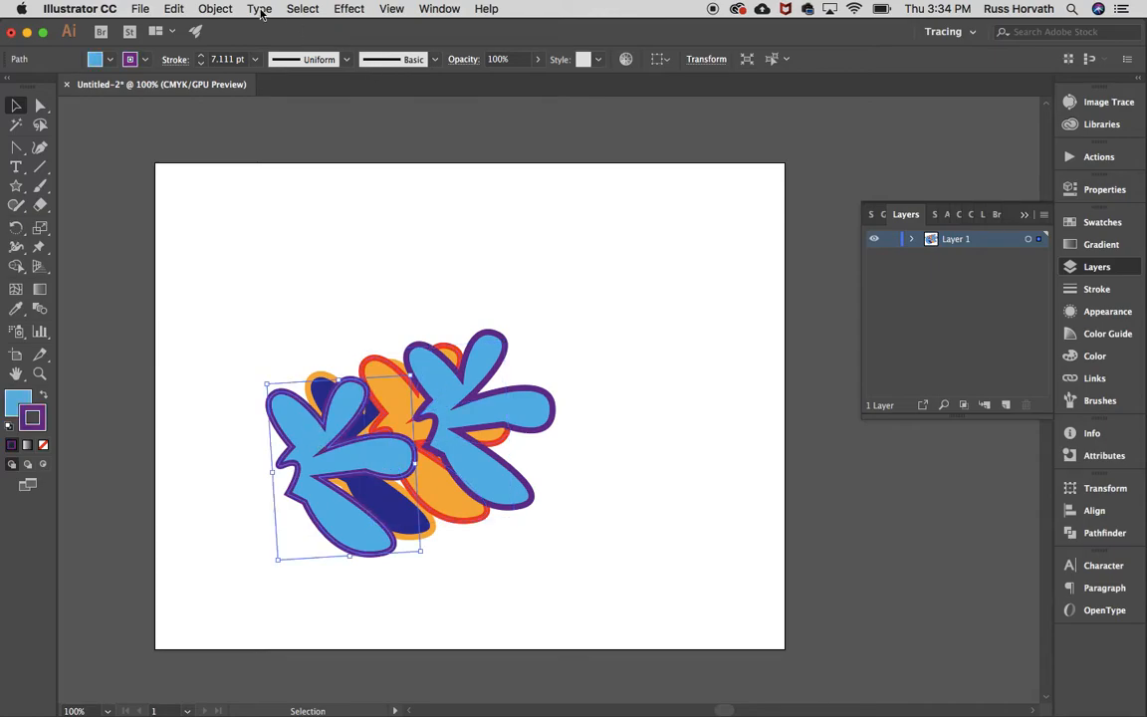
left_click(215, 9)
mouse_move(200, 42)
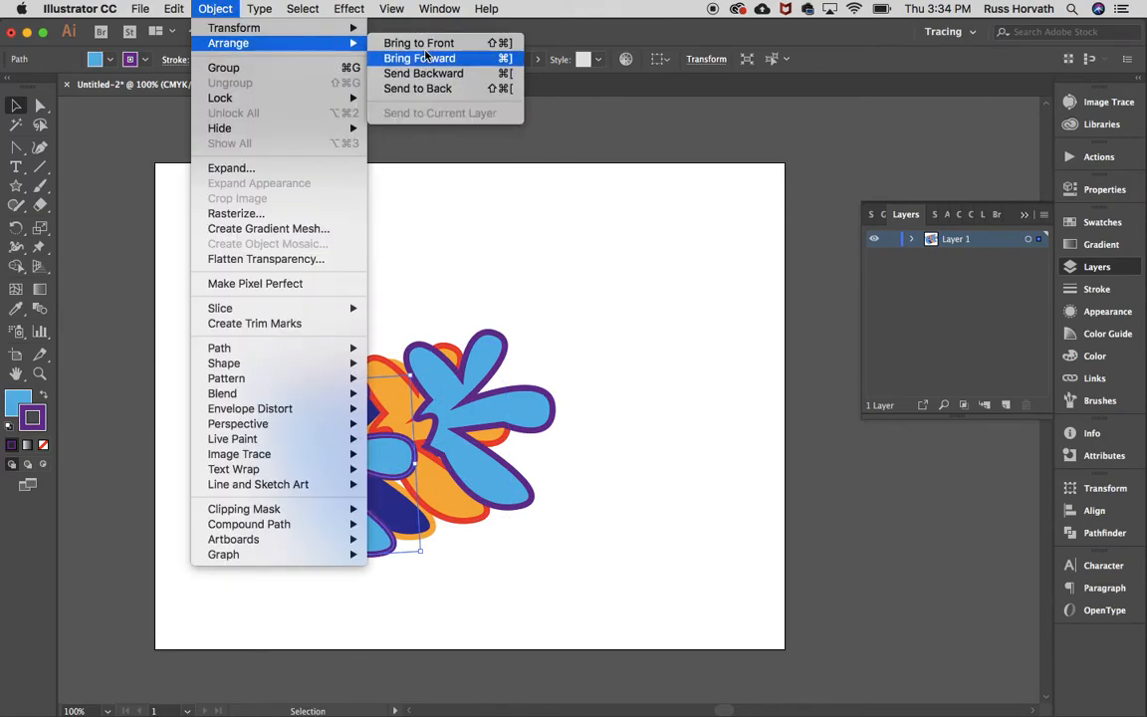
left_click(418, 89)
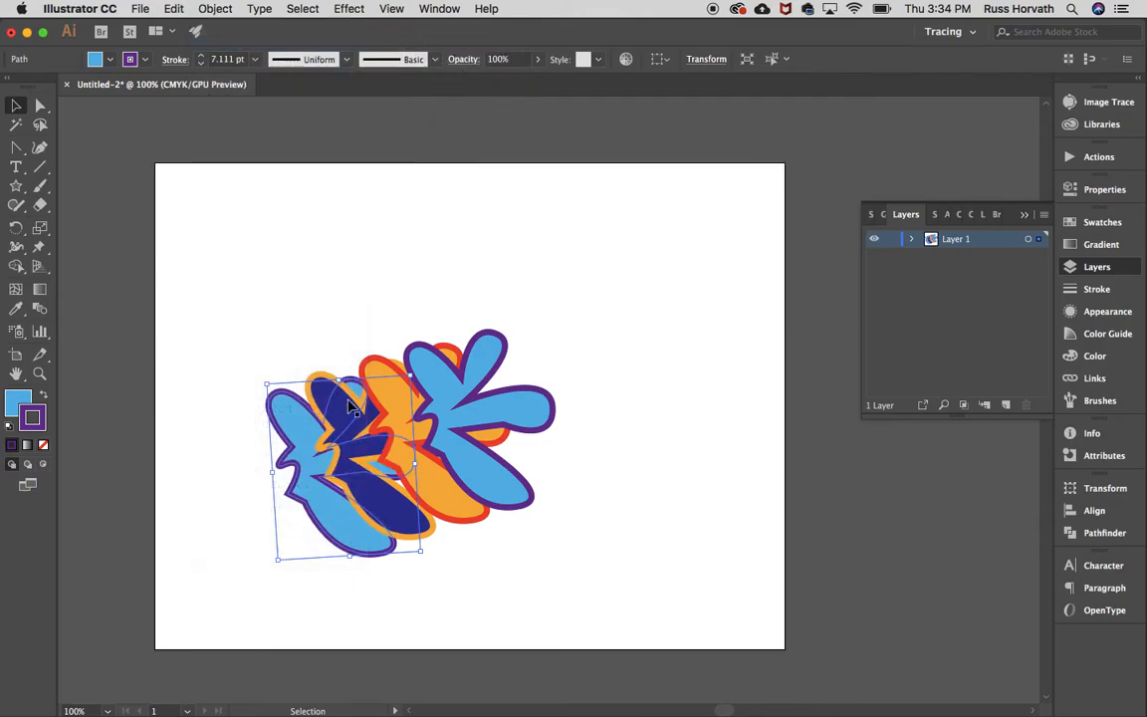
left_click(246, 333)
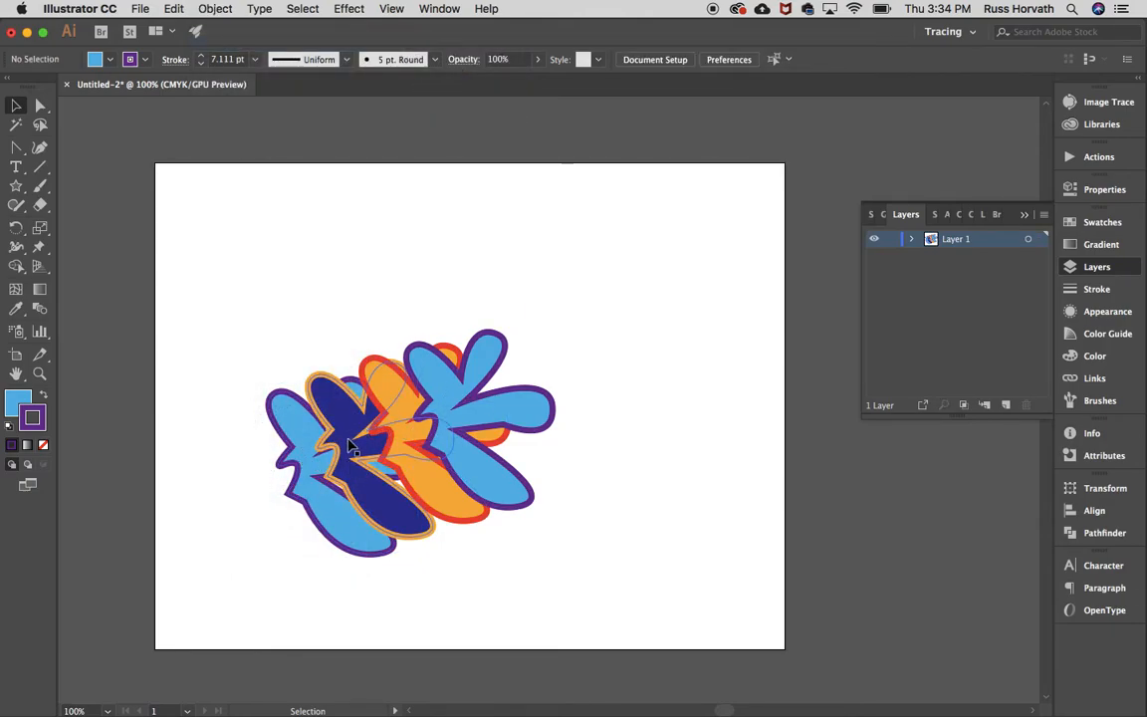
Bring the light blue copy forward one level and reposition it between the dark blue and orange shapes
left_click(310, 470)
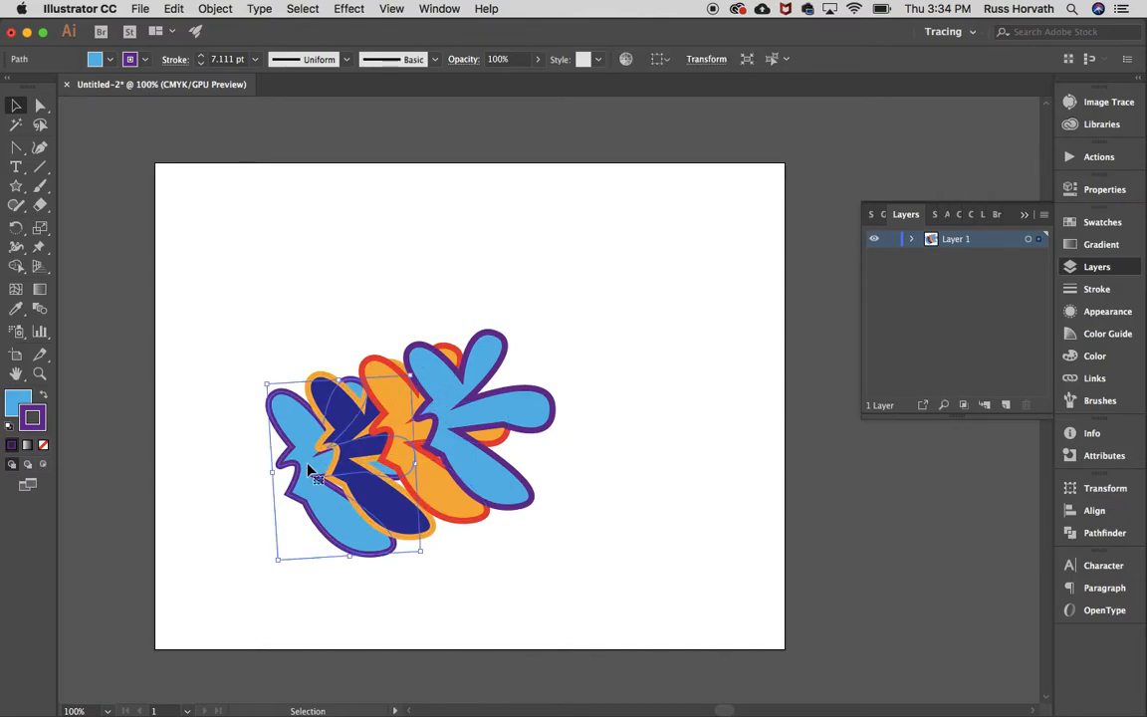
left_click(215, 8)
mouse_move(239, 43)
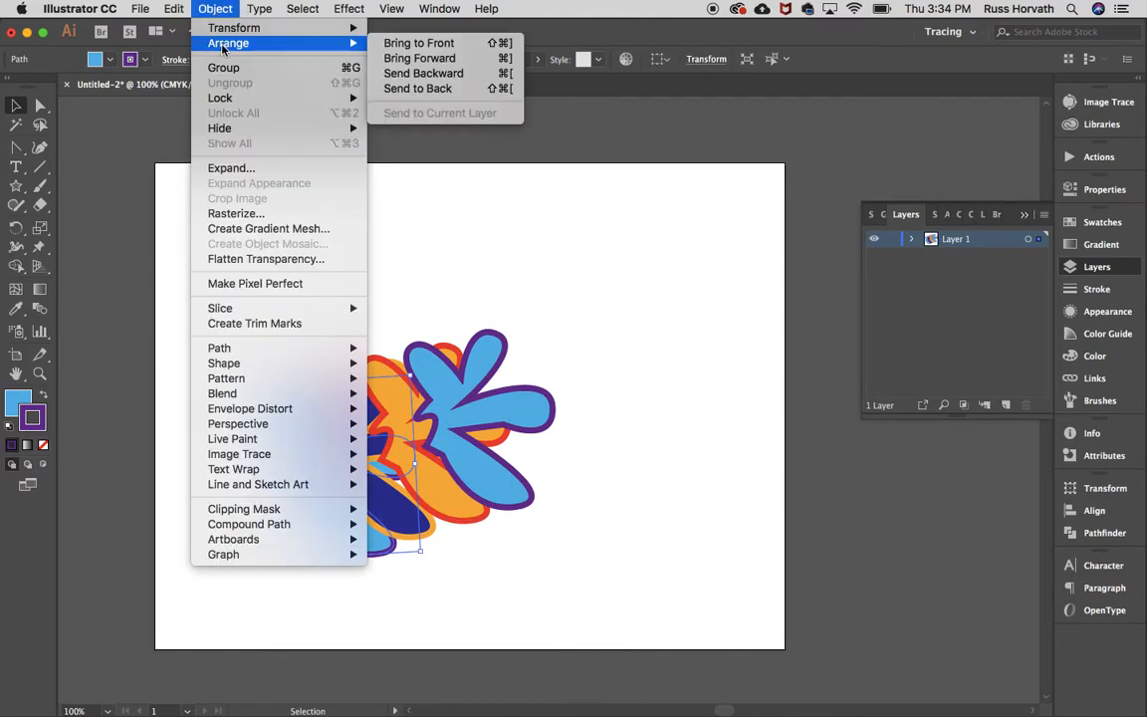
left_click(397, 61)
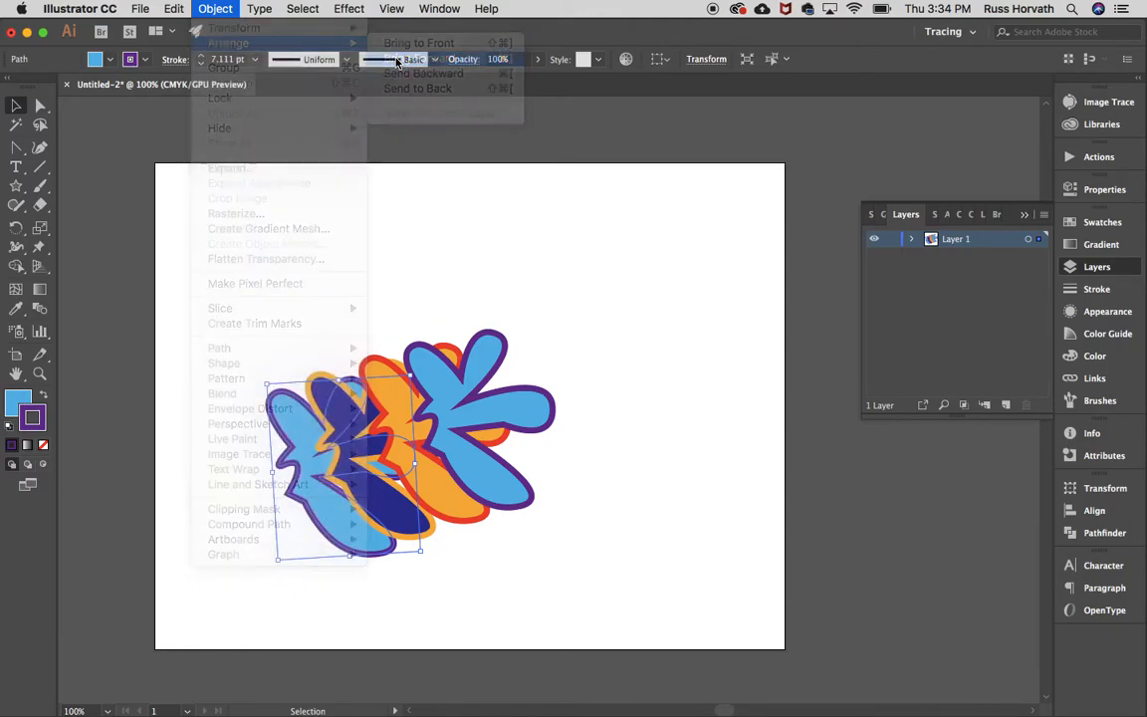
mouse_move(301, 455)
left_mouse_down()
mouse_move(345, 464)
mouse_move(360, 444)
mouse_move(302, 456)
left_mouse_up()
left_click(321, 441)
left_click(365, 585)
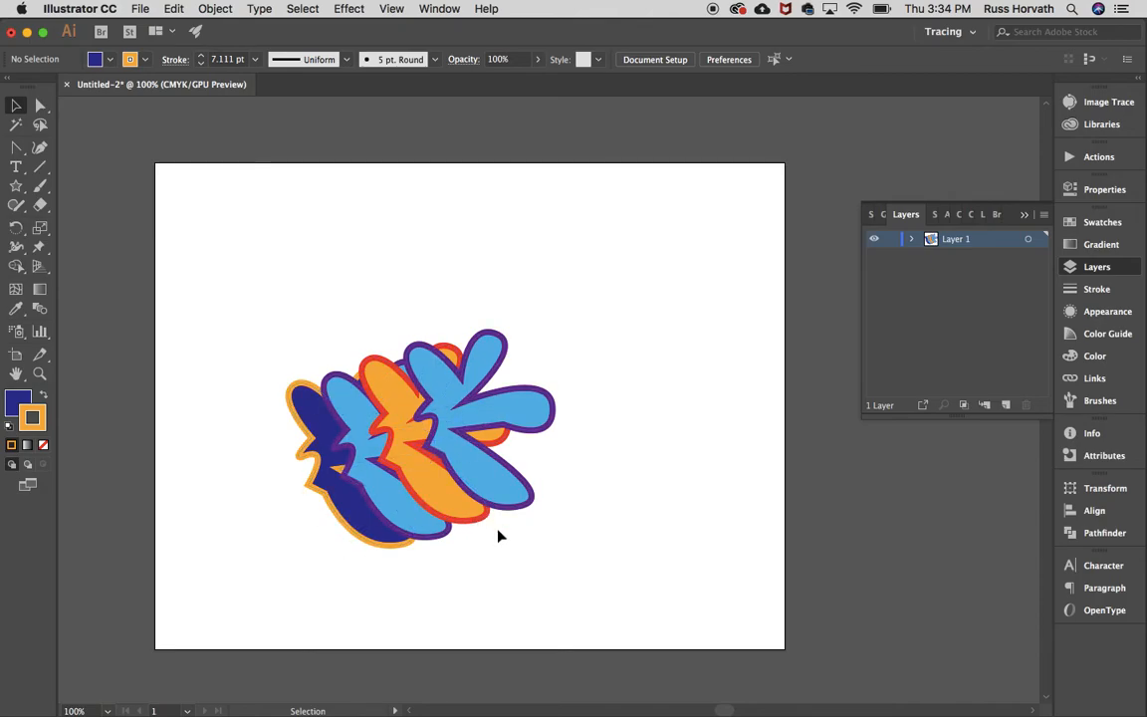
Draw an 11 by 8.5 in rectangle with the Rectangle tool covering the whole artboard
left_click(17, 186)
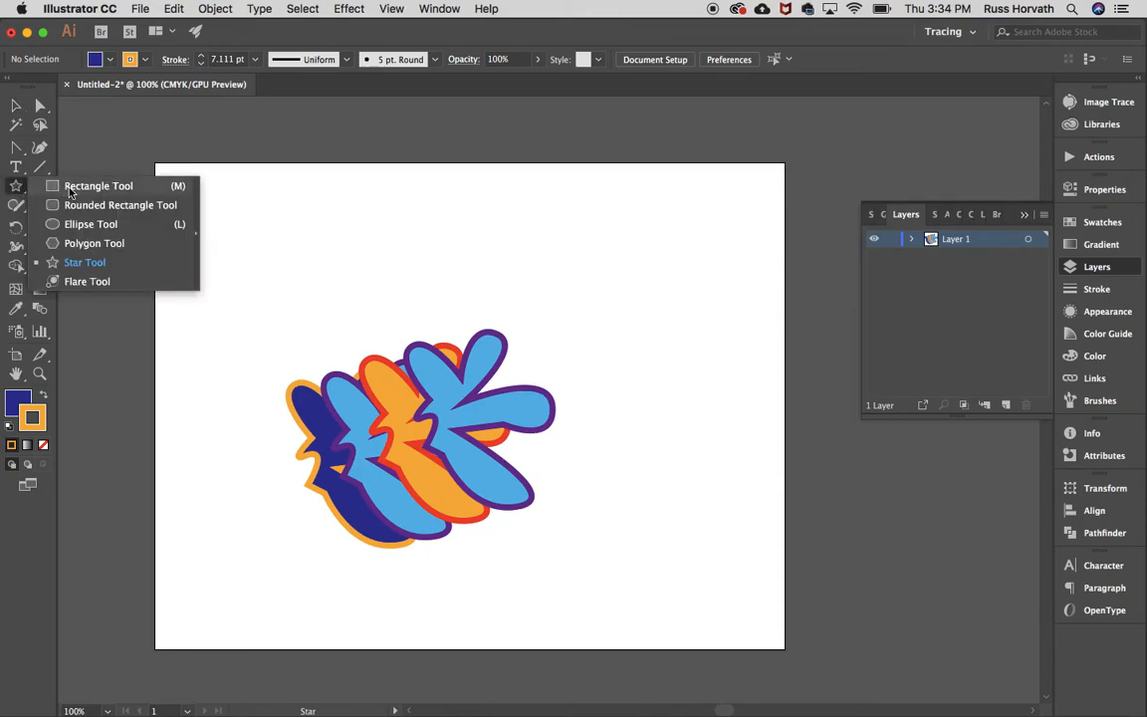
left_click(97, 186)
left_click_drag(154, 162, 787, 648)
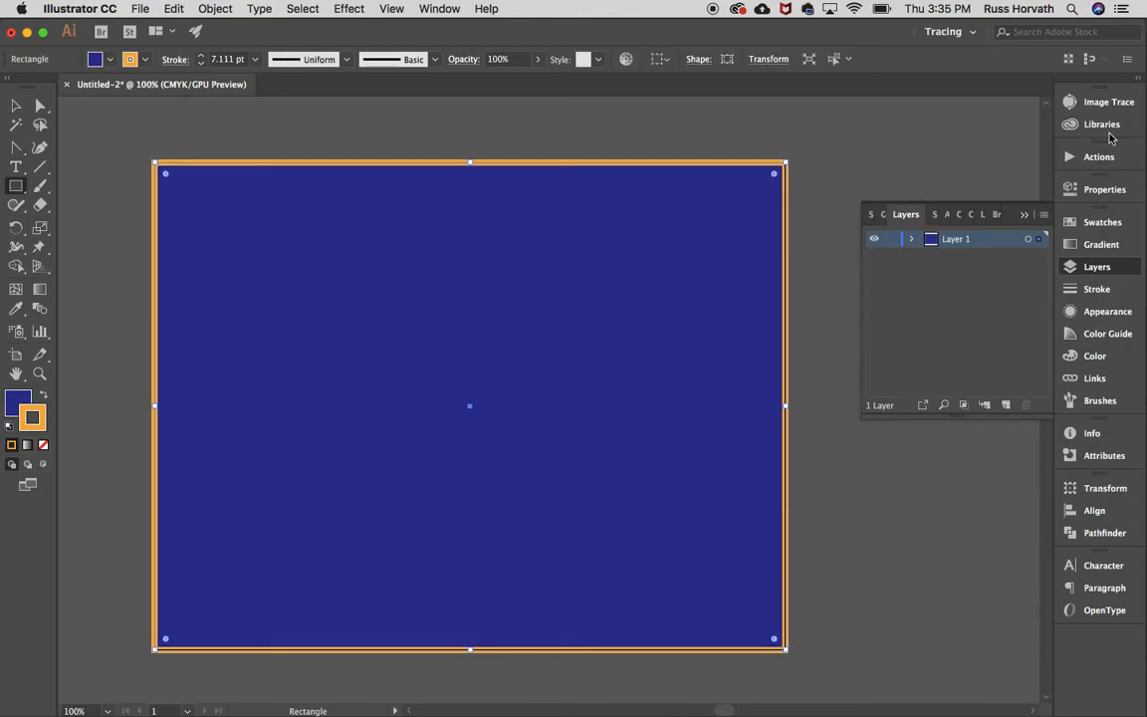
Set the rectangle's stroke to none and its fill to a light green swatch
left_click(1102, 192)
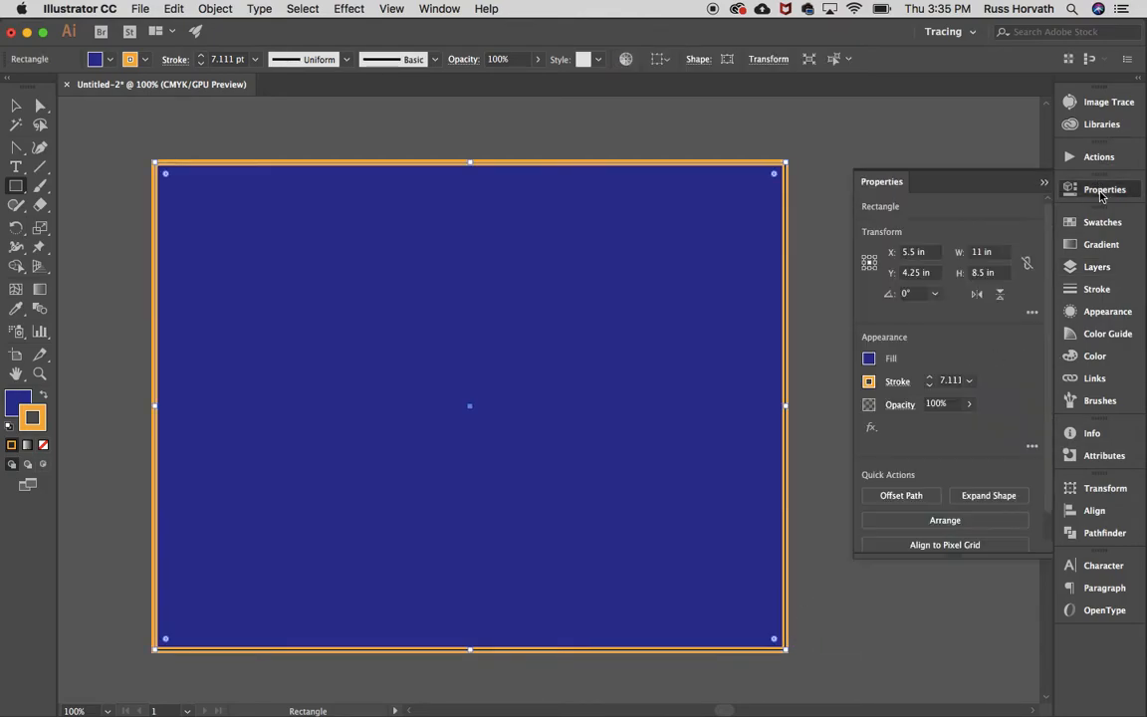
left_click(868, 382)
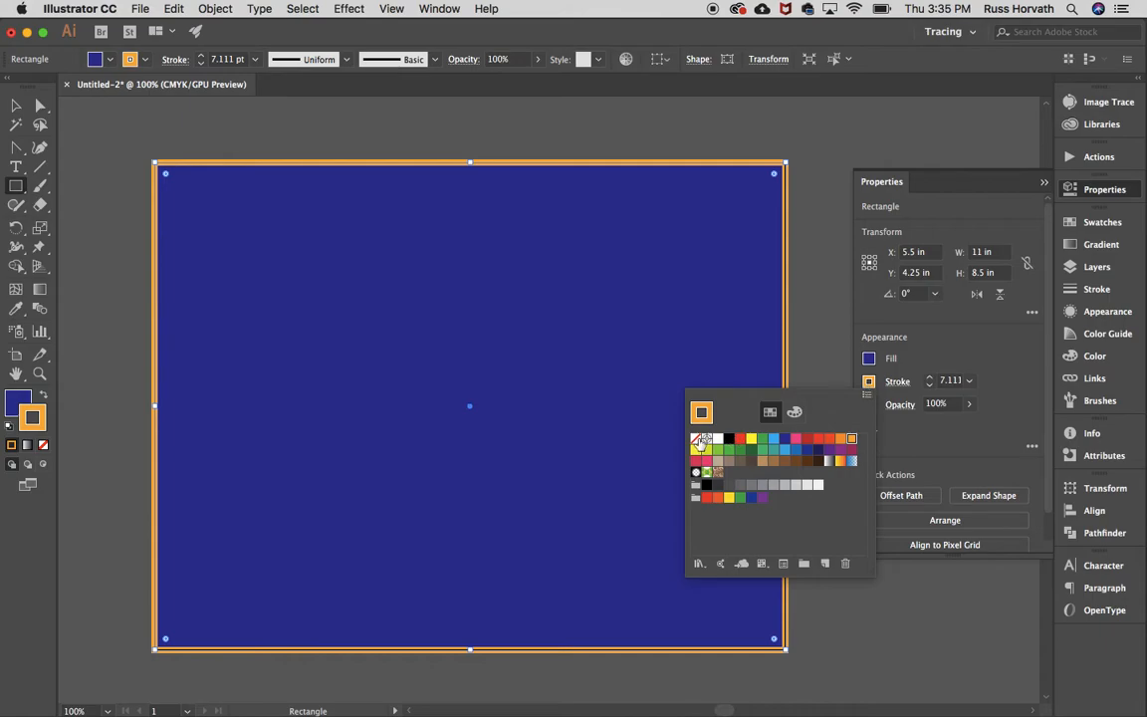
left_click(696, 439)
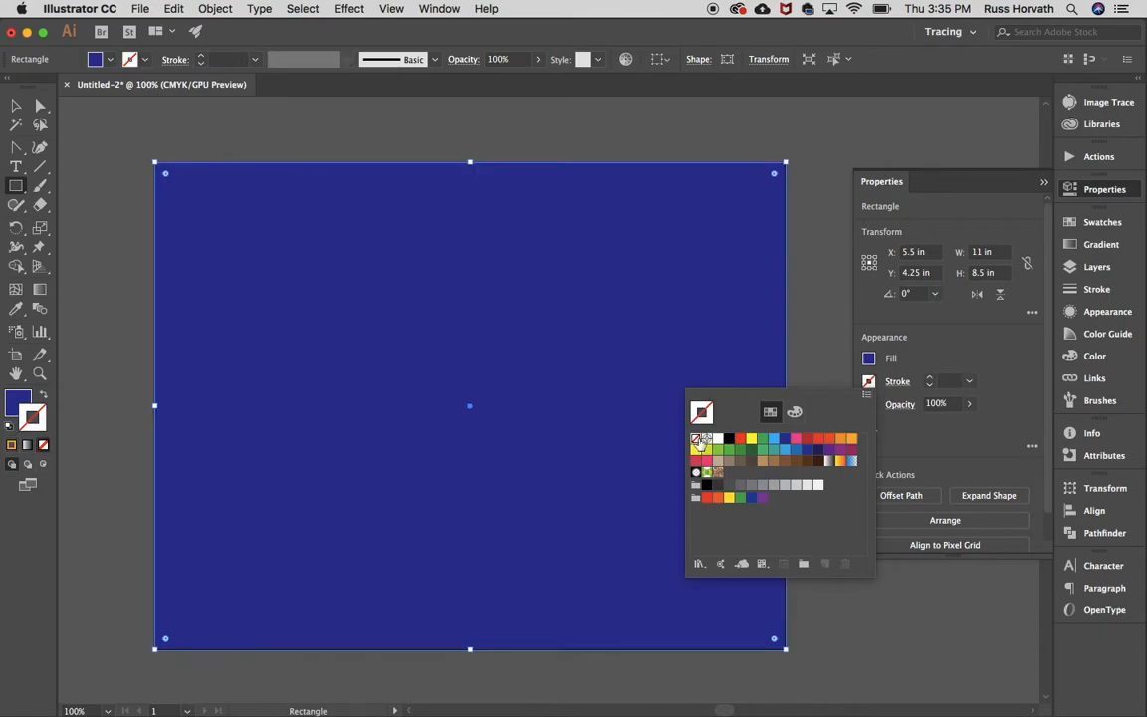
left_click(866, 362)
left_click(869, 360)
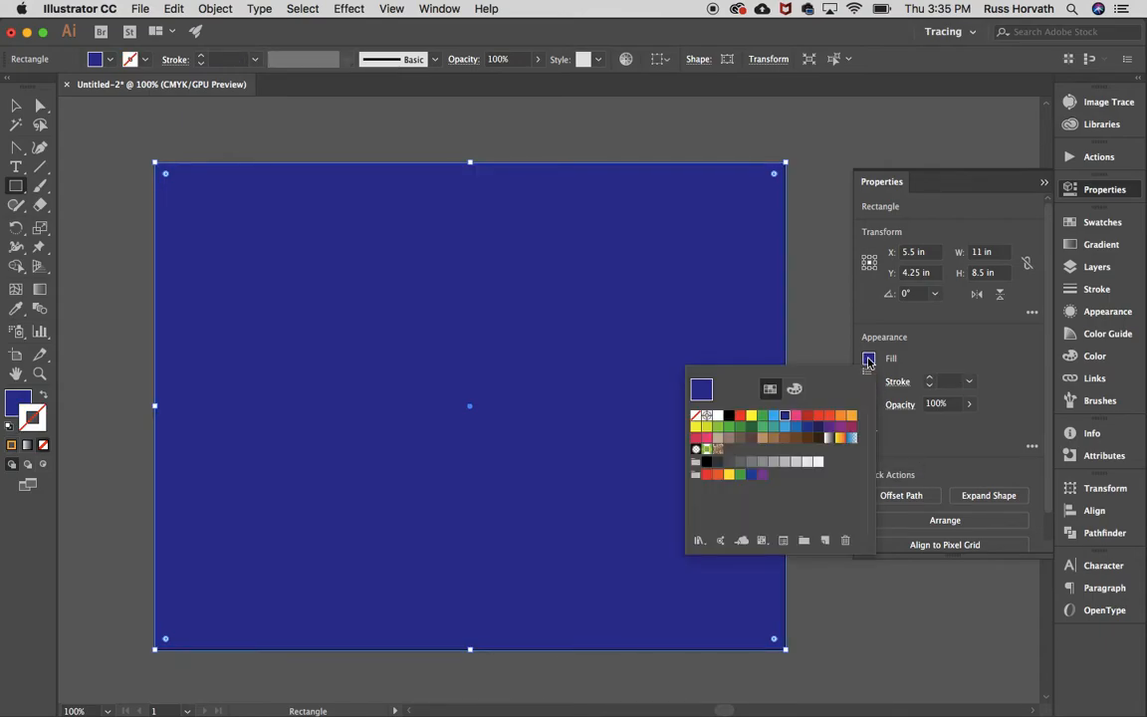
left_click(718, 428)
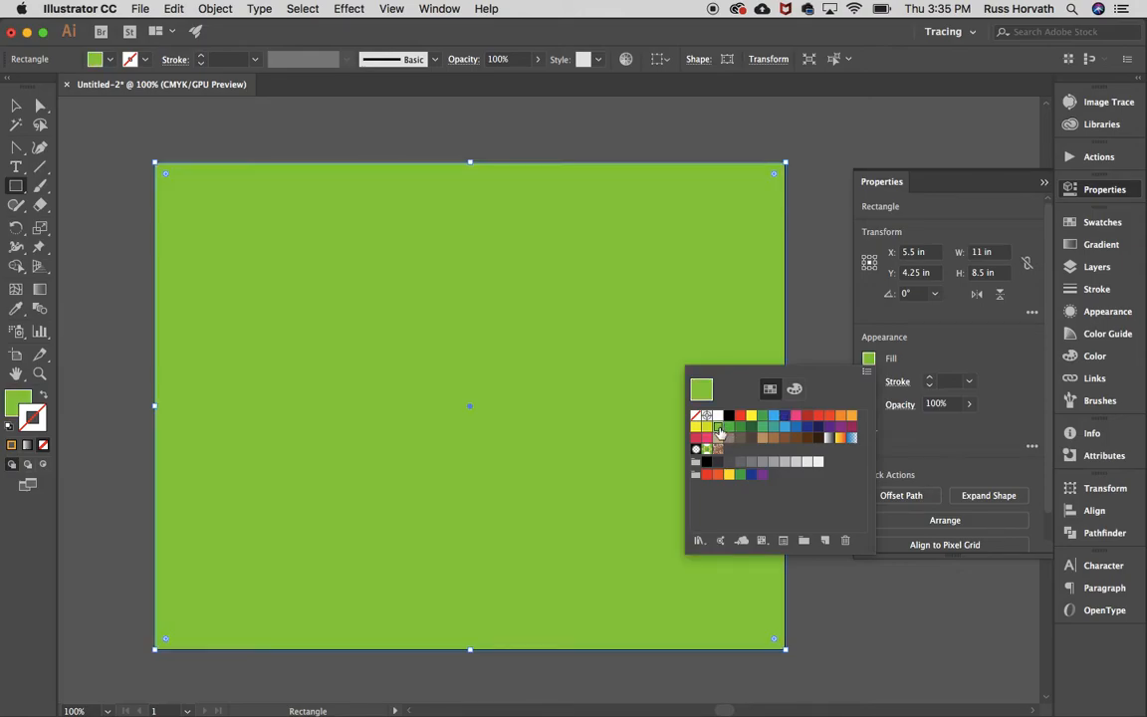
left_click(823, 264)
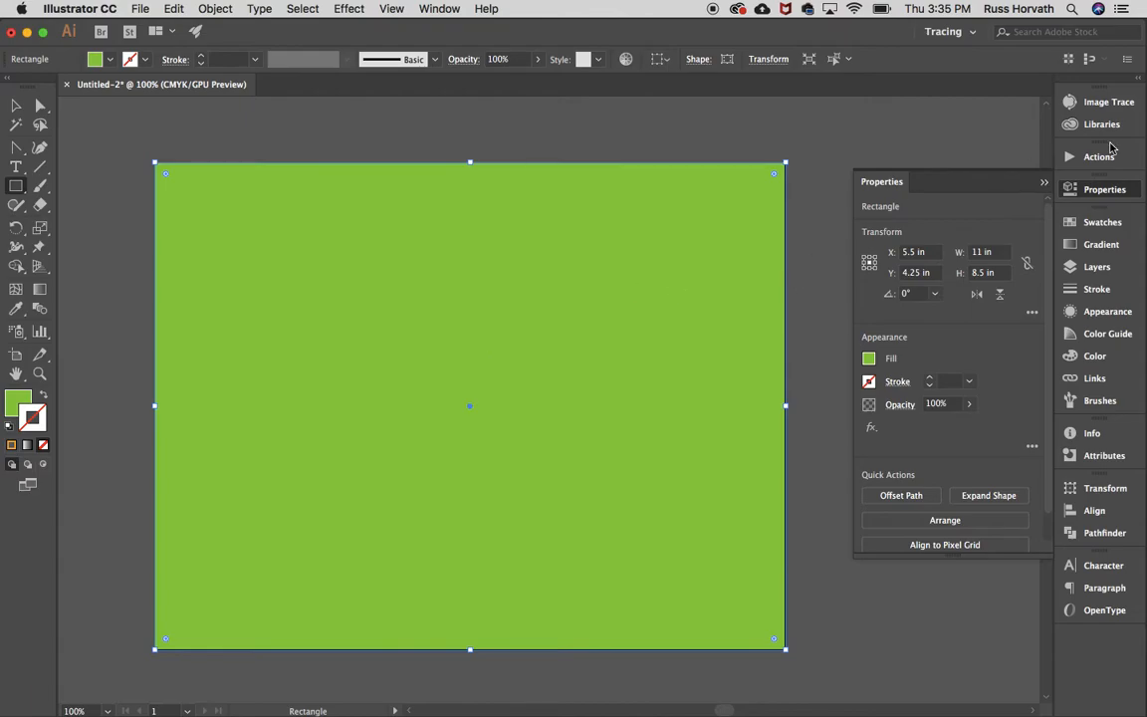
Cut the green rectangle from Layer 1 and add a new layer above it
left_click(1097, 267)
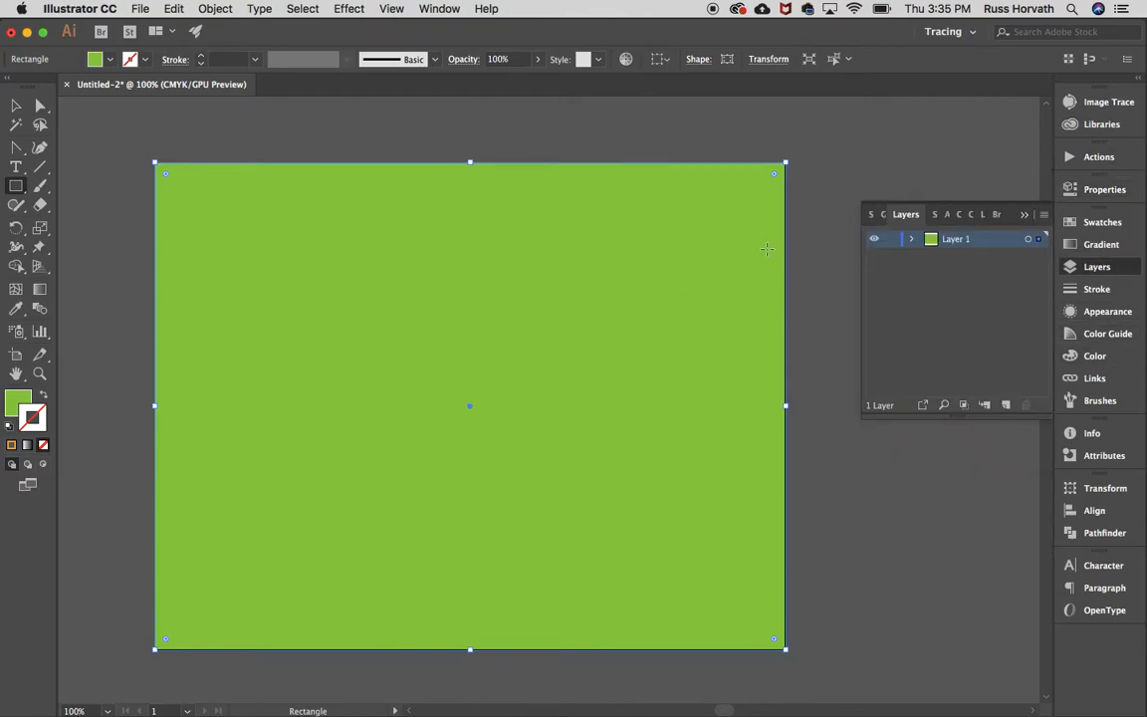
left_click(173, 9)
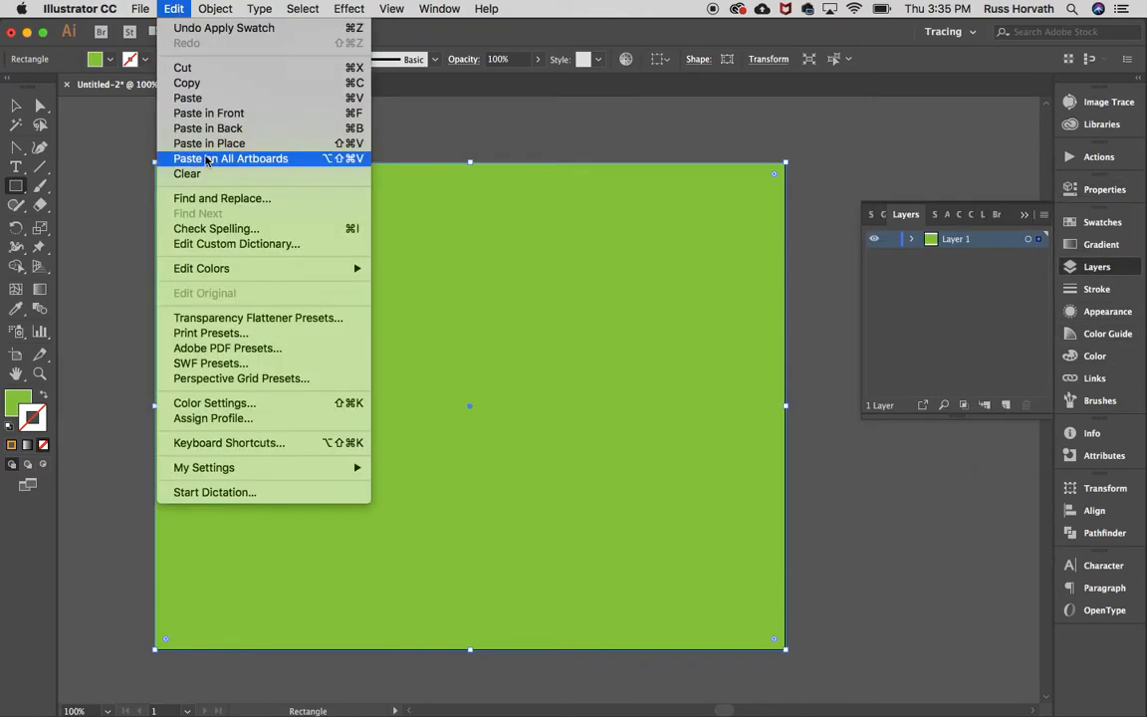
left_click(185, 67)
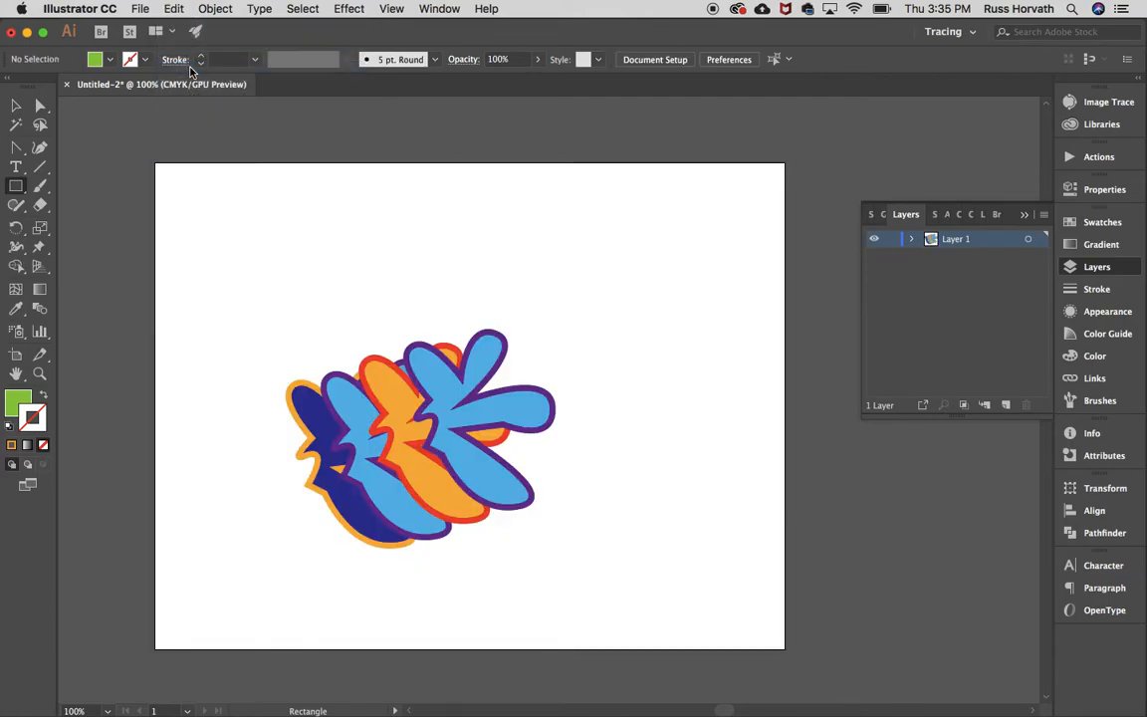
left_click(1008, 410)
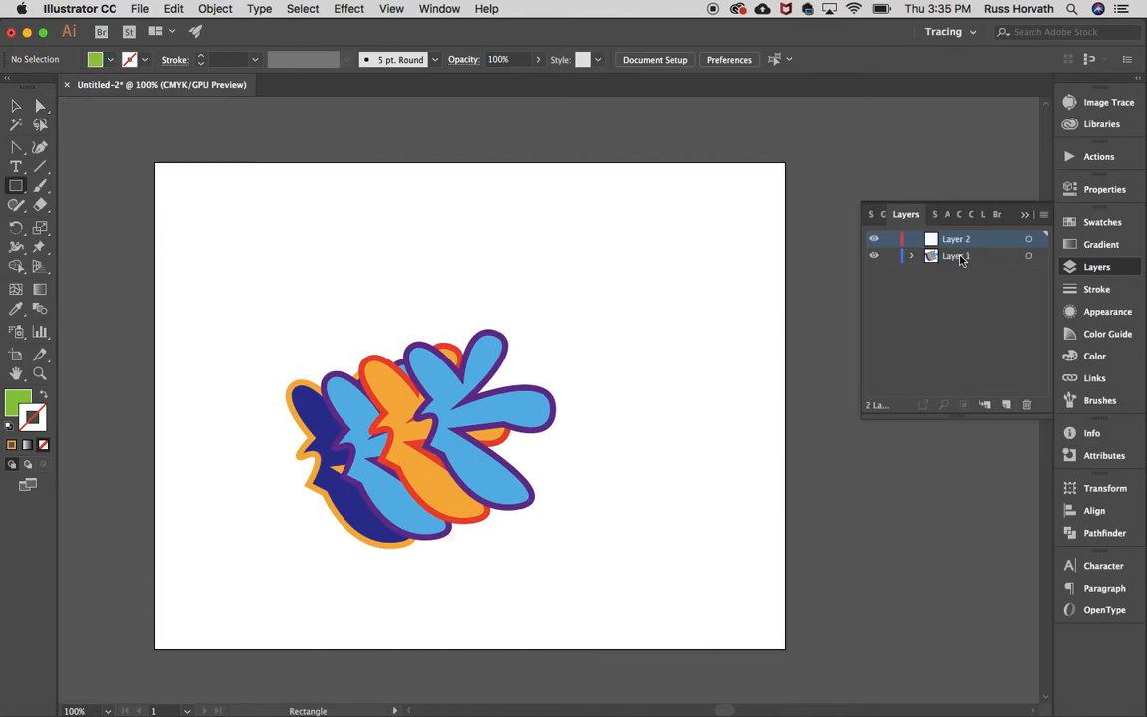
Paste the green rectangle onto the new layer and align it with the artboard edges
left_click(171, 9)
left_click(187, 96)
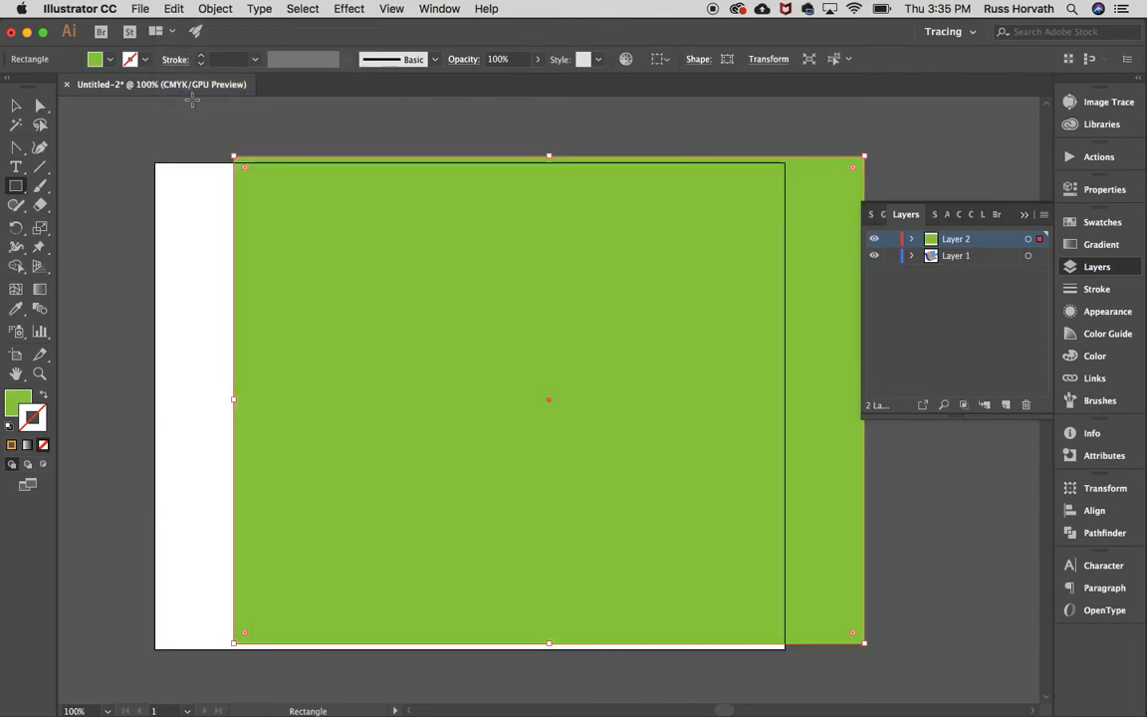
left_click(16, 105)
left_click_drag(416, 333, 335, 336)
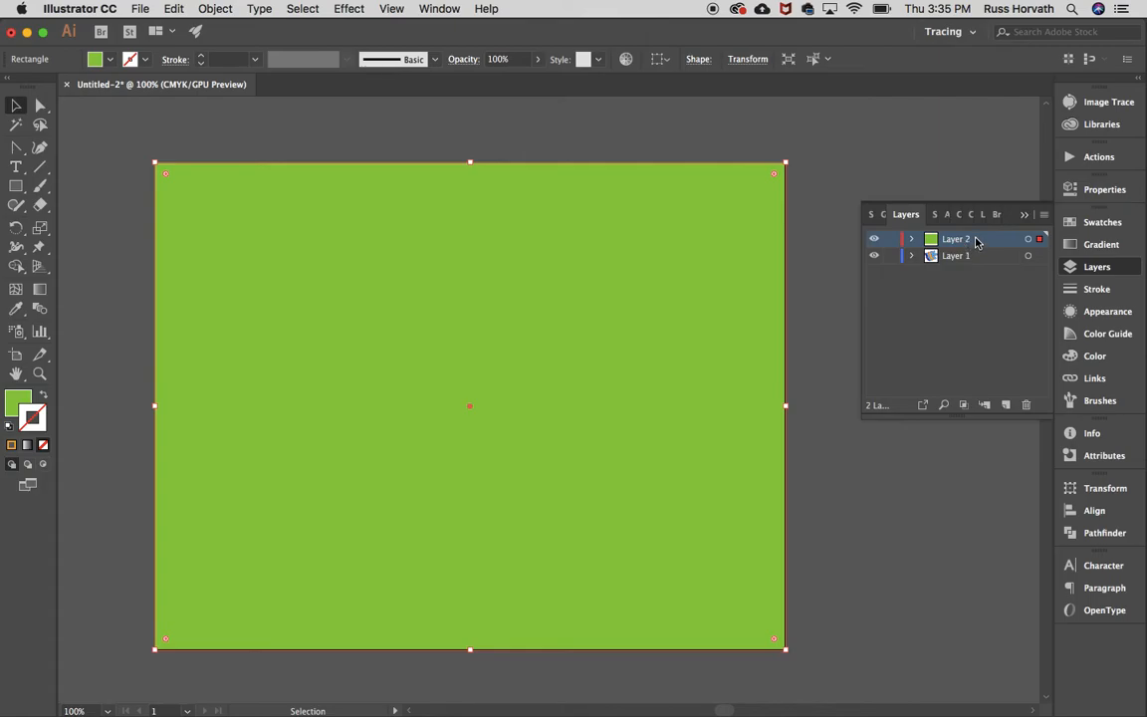
Move Layer 2 below Layer 1 and lock it so the green background cannot be moved
left_click_drag(976, 242, 976, 259)
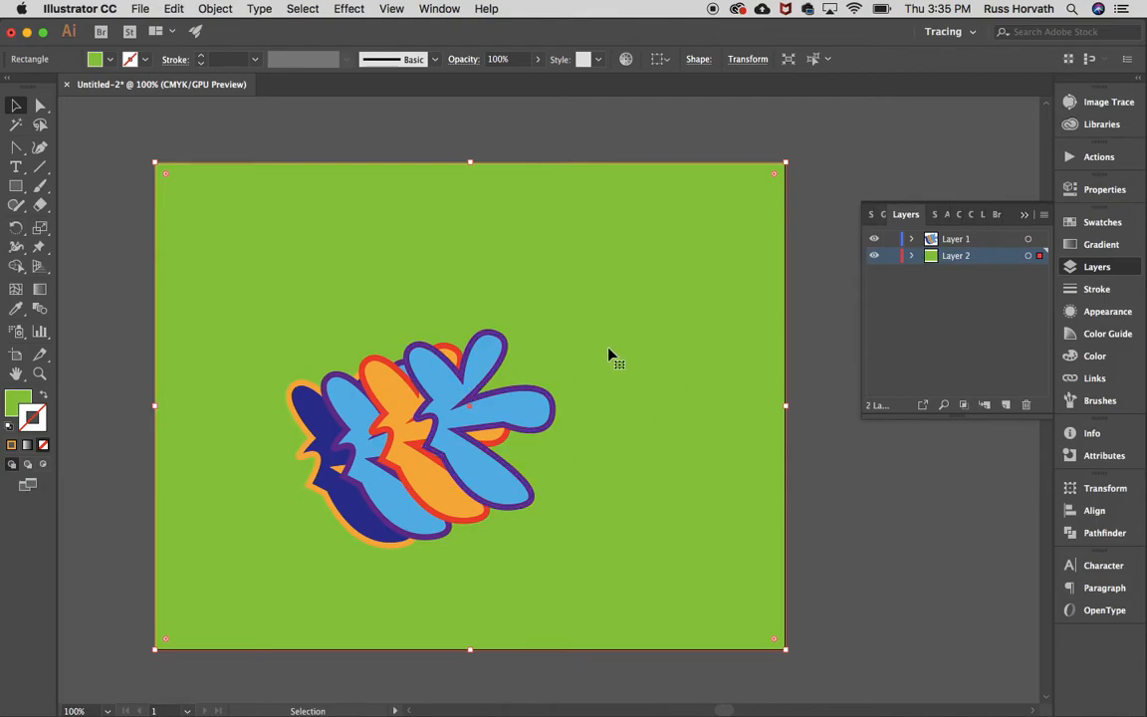
mouse_move(542, 278)
left_mouse_down()
mouse_move(602, 318)
mouse_move(520, 276)
mouse_move(408, 284)
mouse_move(518, 271)
mouse_move(528, 258)
left_mouse_up()
left_click(892, 256)
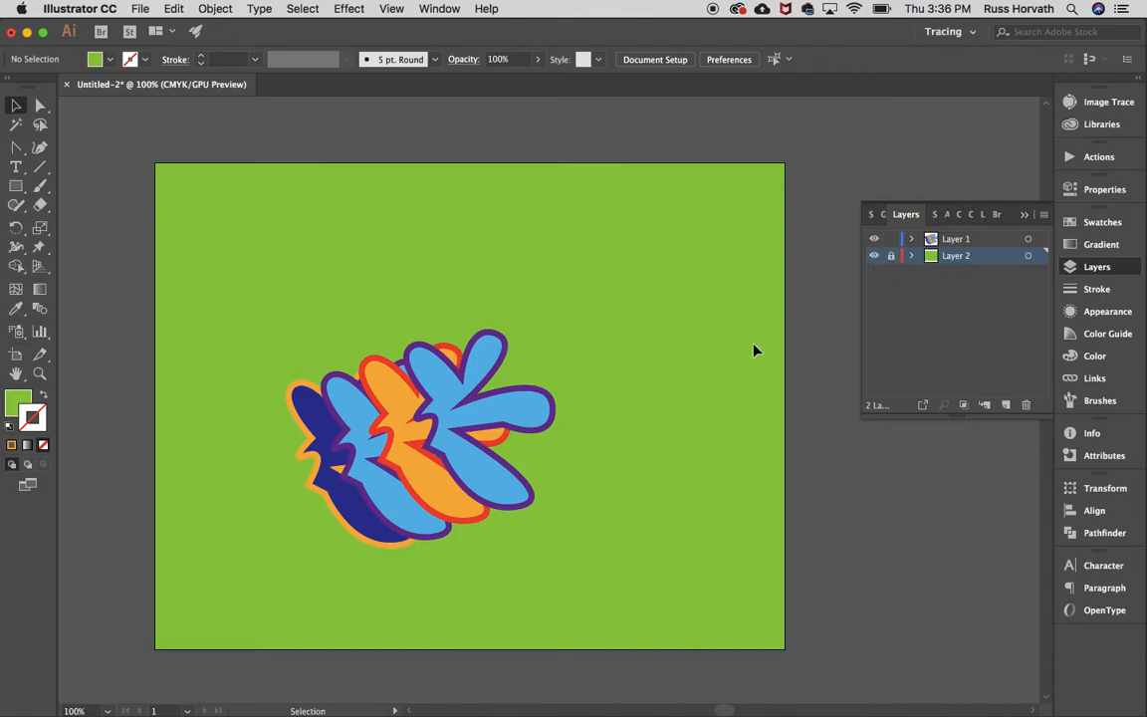
Test dragging the locked background, and pull the front light blue shape and the orange shape out of the overlapping row
left_click_drag(723, 362, 697, 521)
left_click_drag(505, 414, 595, 328)
left_click_drag(458, 378, 426, 284)
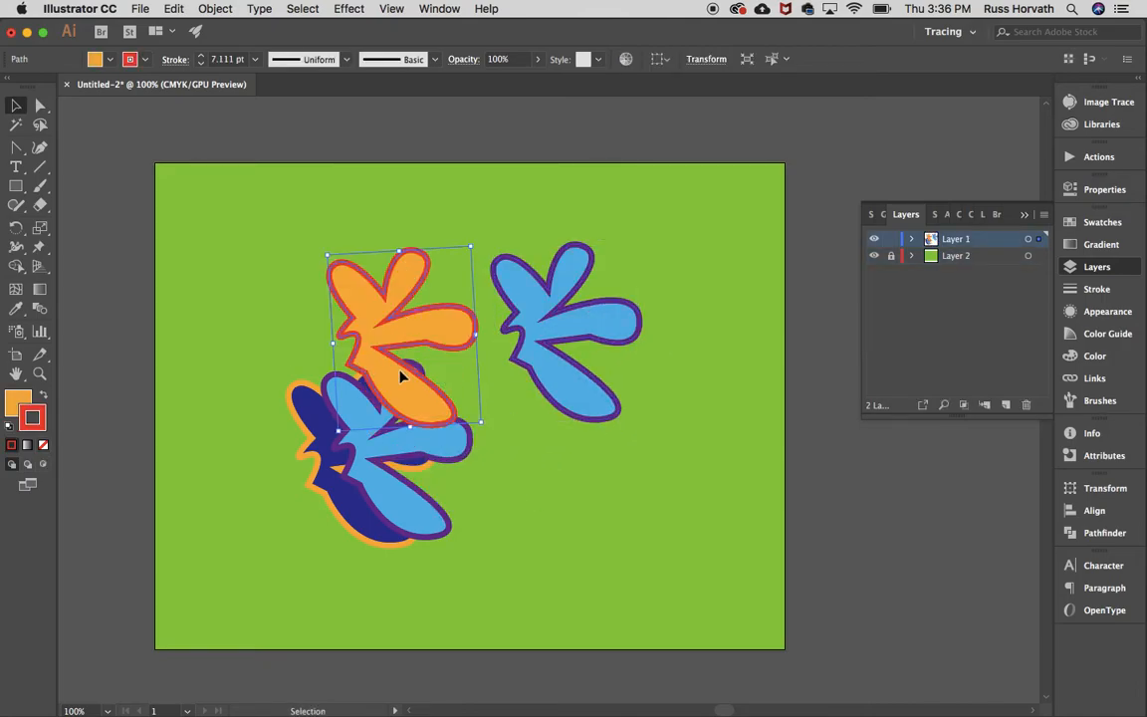
Separate the stacked light blue and dark blue shapes, placing the light blue one below its twin so that their petals overlap
left_click_drag(383, 452, 538, 480)
left_click_drag(376, 510, 300, 492)
left_click_drag(549, 500, 505, 546)
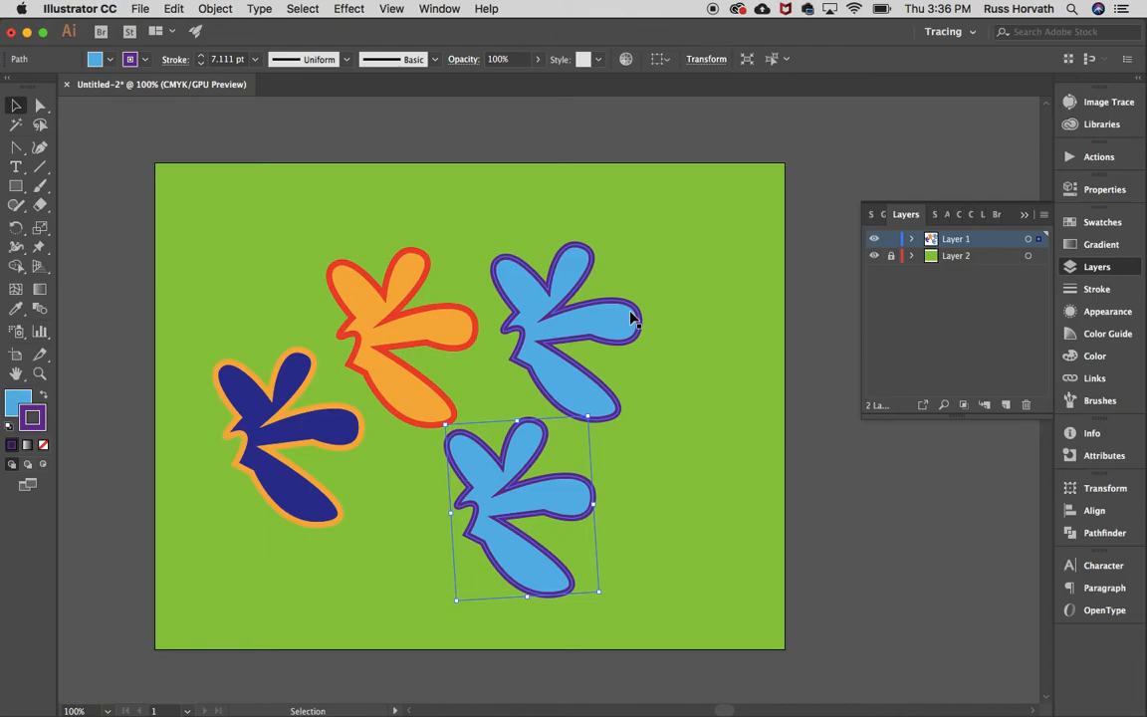
left_click_drag(523, 461, 535, 483)
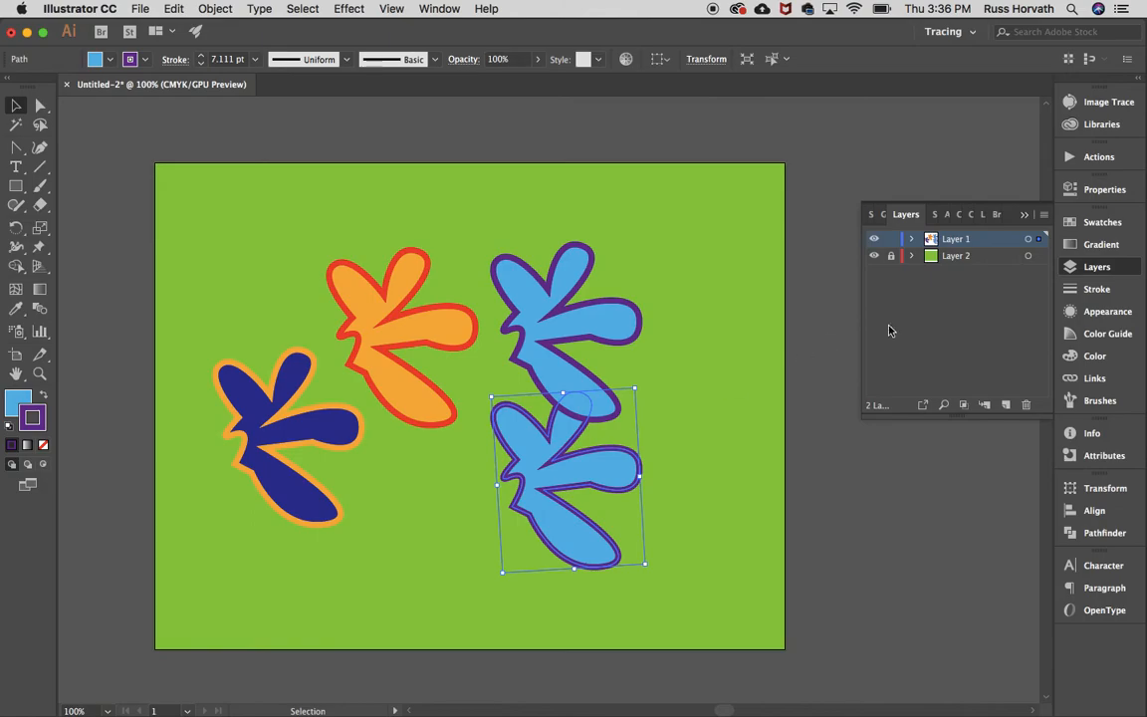
Remove the purple stroke from both light blue shapes, leaving only their fill
left_click(1100, 191)
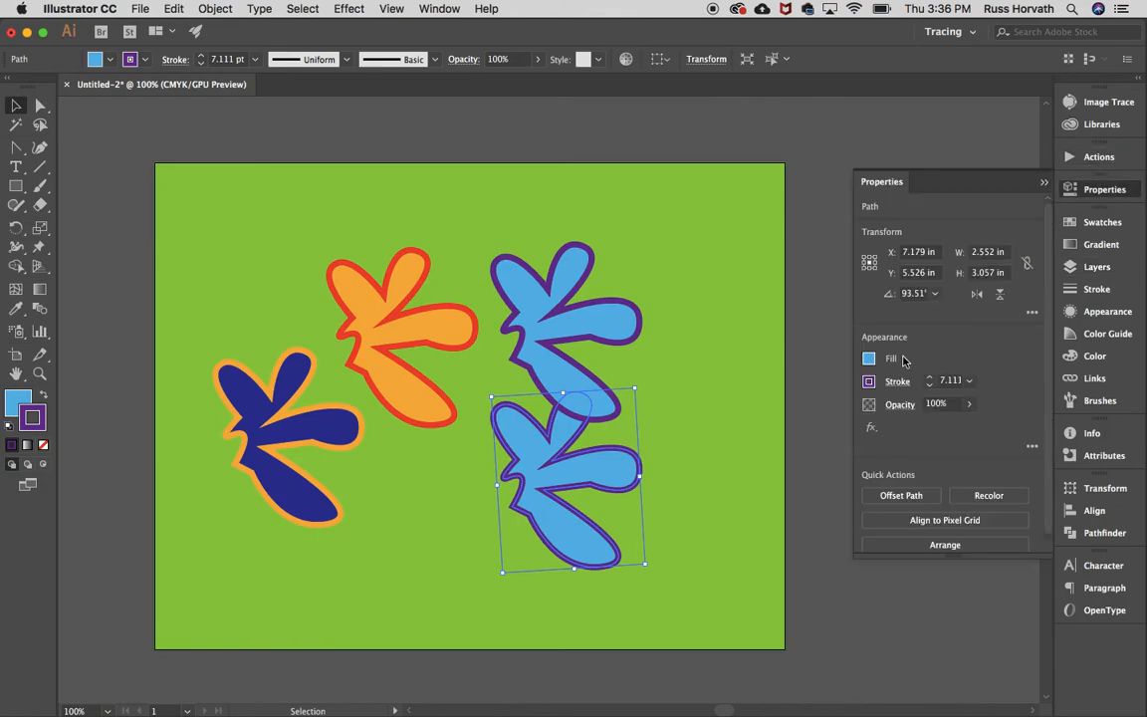
left_click(869, 381)
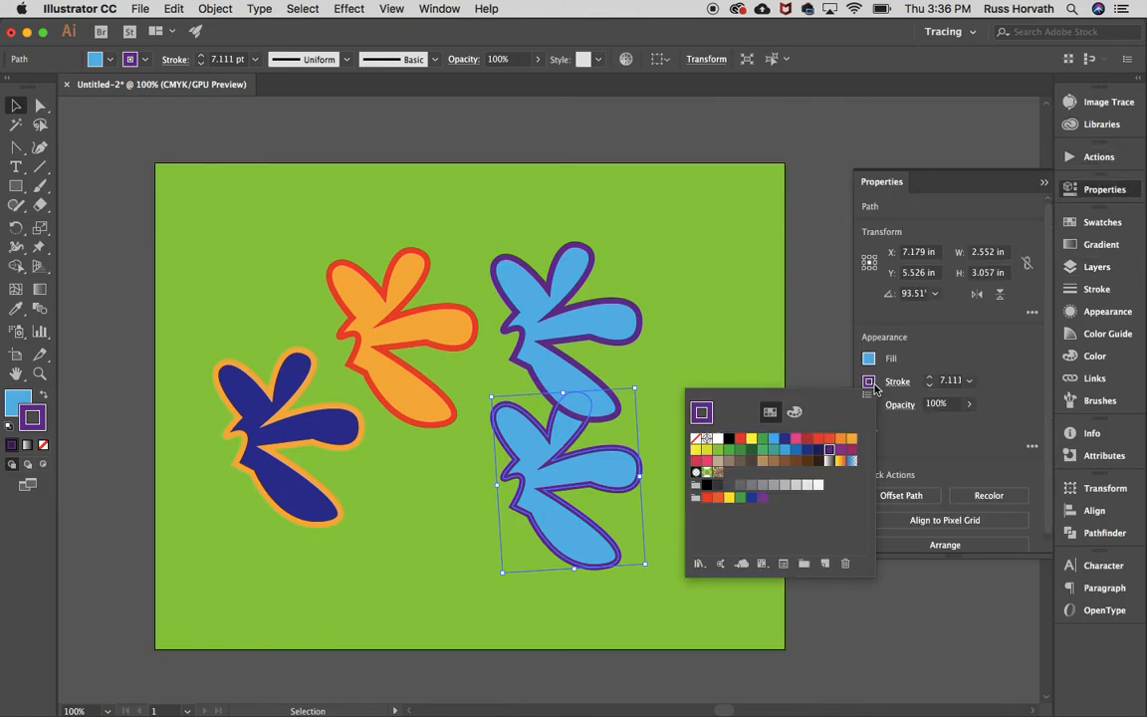
left_click(699, 441)
left_click(558, 336)
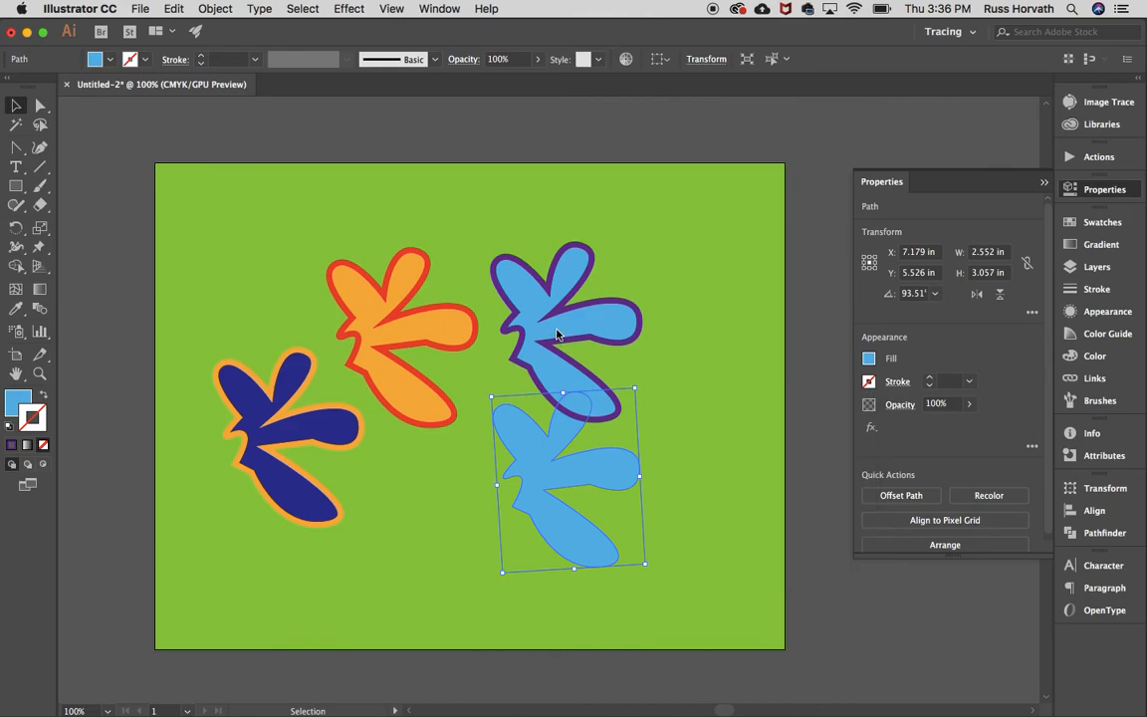
left_click(556, 335)
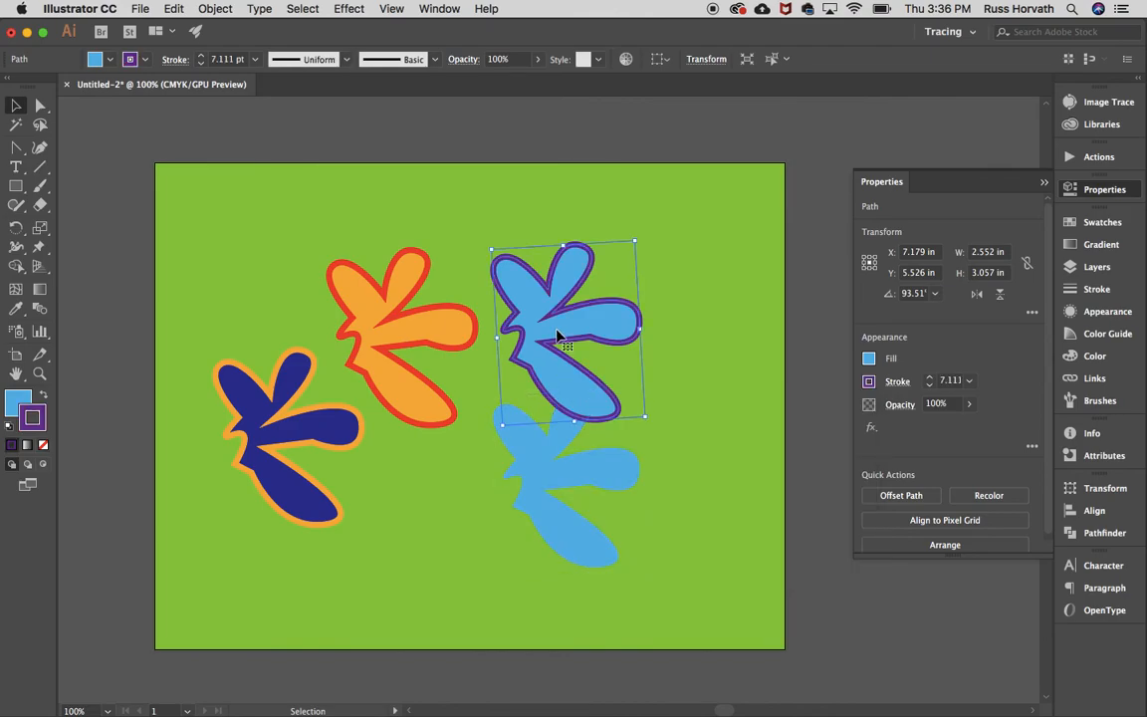
left_click(869, 382)
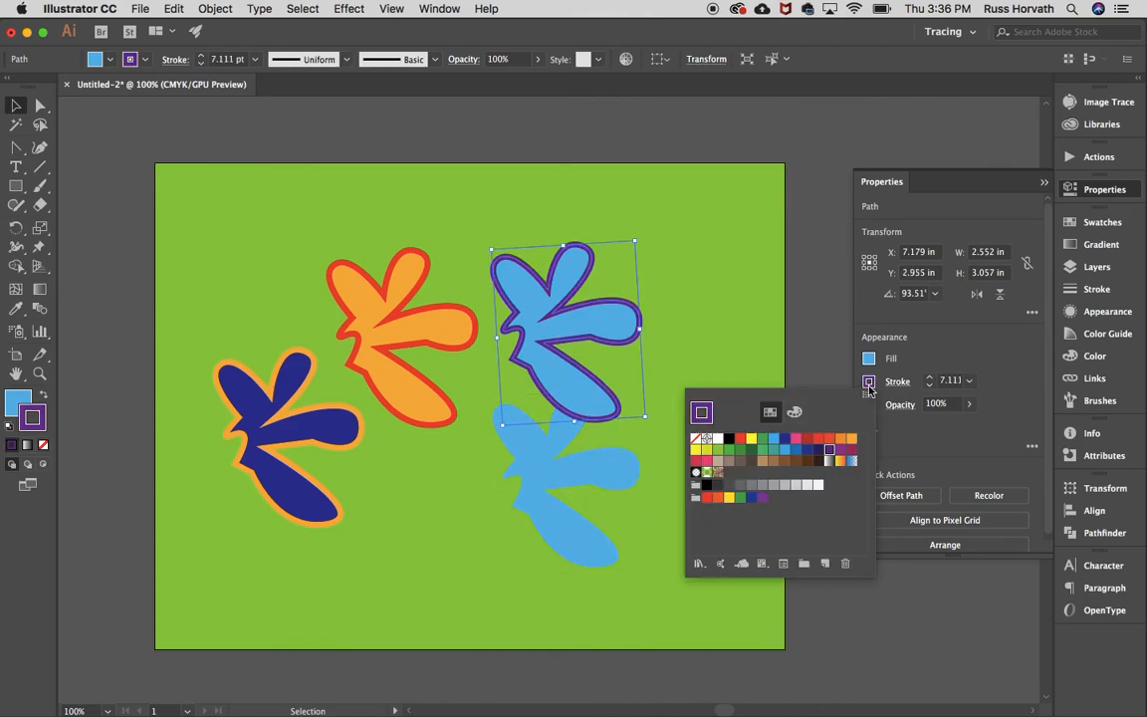
left_click(696, 439)
Move the two strokeless light blue shapes almost fully over each other, deselect them, and display the document's layers
left_click(528, 349)
left_click(614, 232)
left_click_drag(555, 380, 611, 454)
left_click(670, 535)
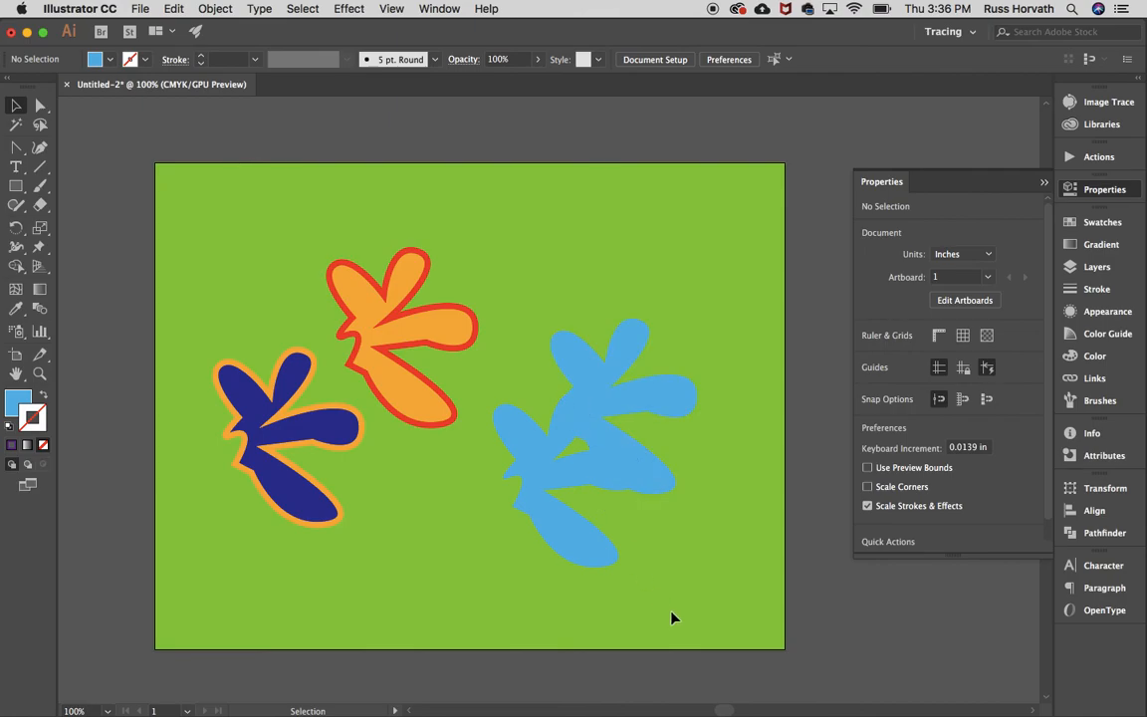
left_click_drag(623, 468, 558, 457)
left_click(589, 511)
left_click(661, 532)
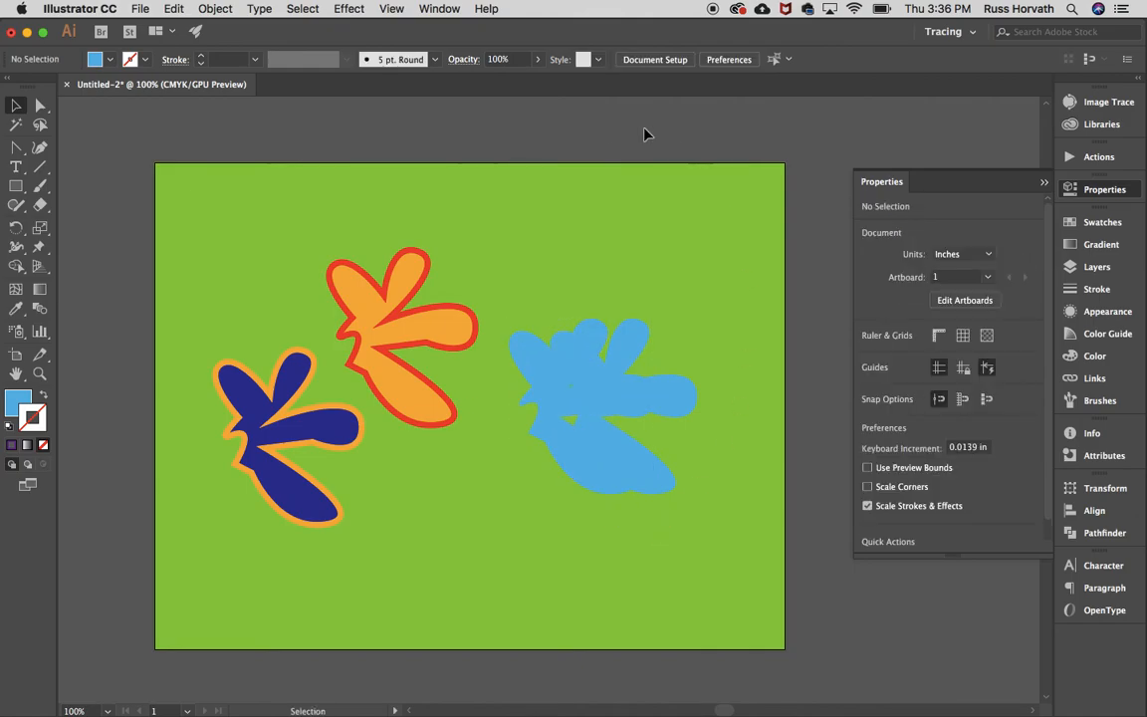
left_click(1096, 267)
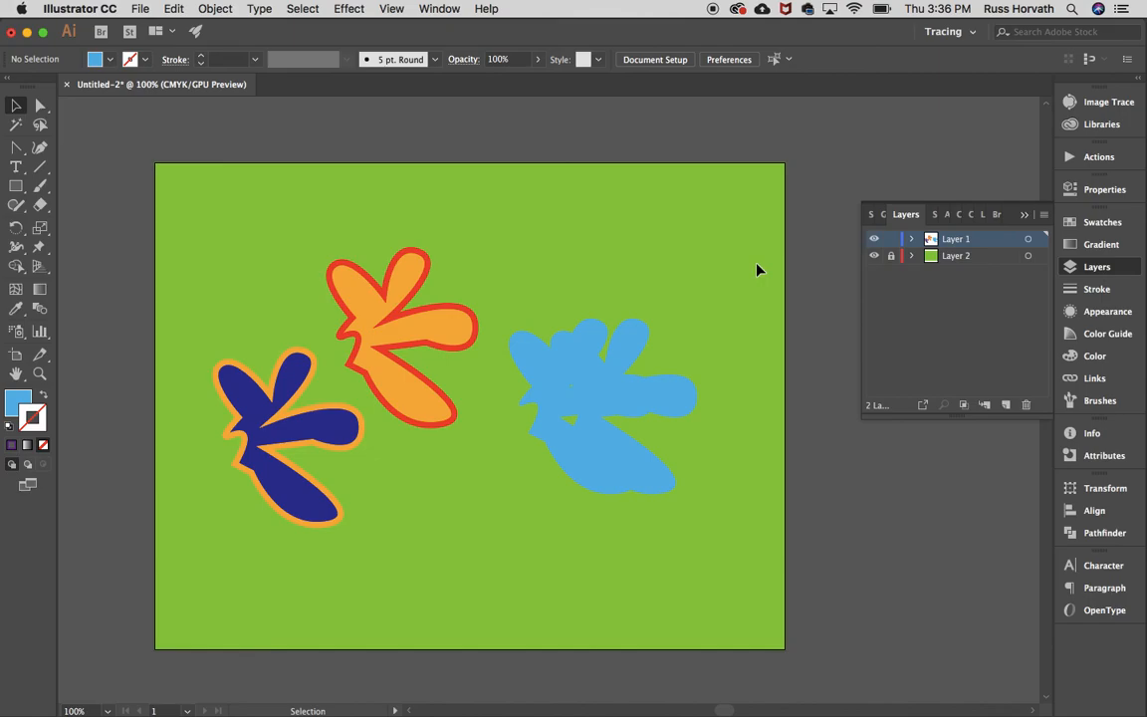